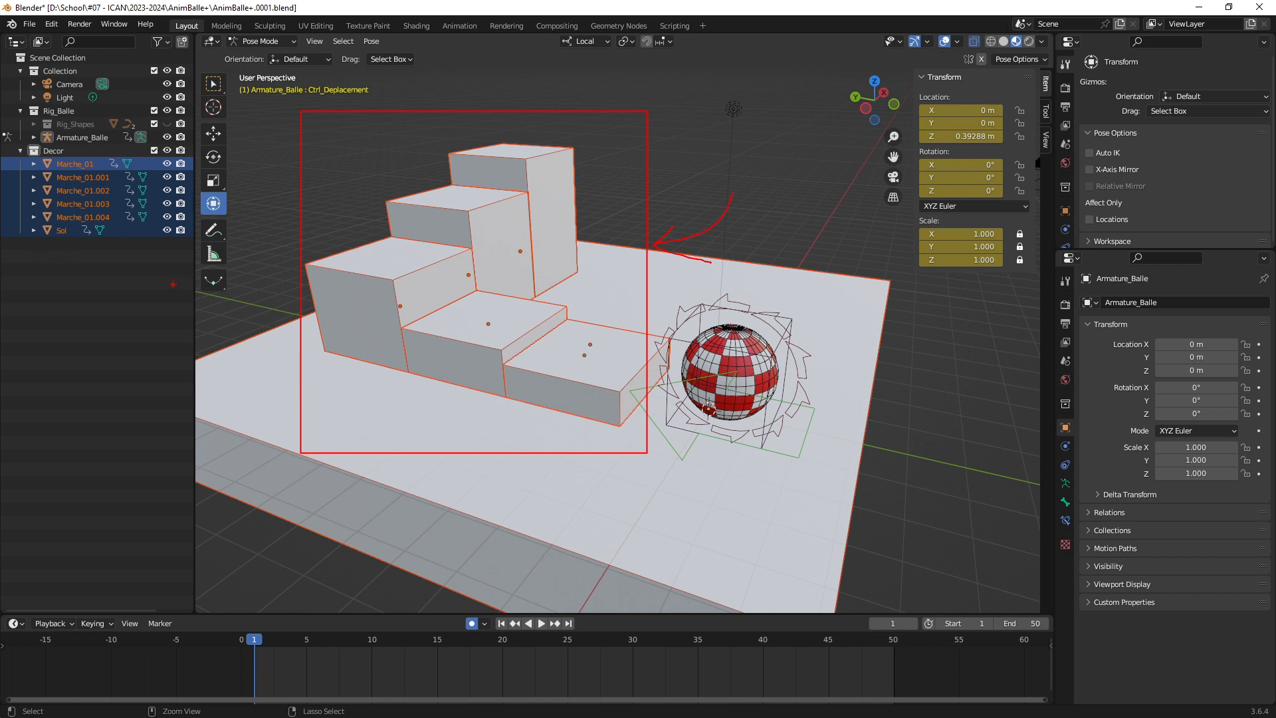
Deselect the step blocks and the floor of the Decor collection.
key(e)
drag(6, 158, 175, 552)
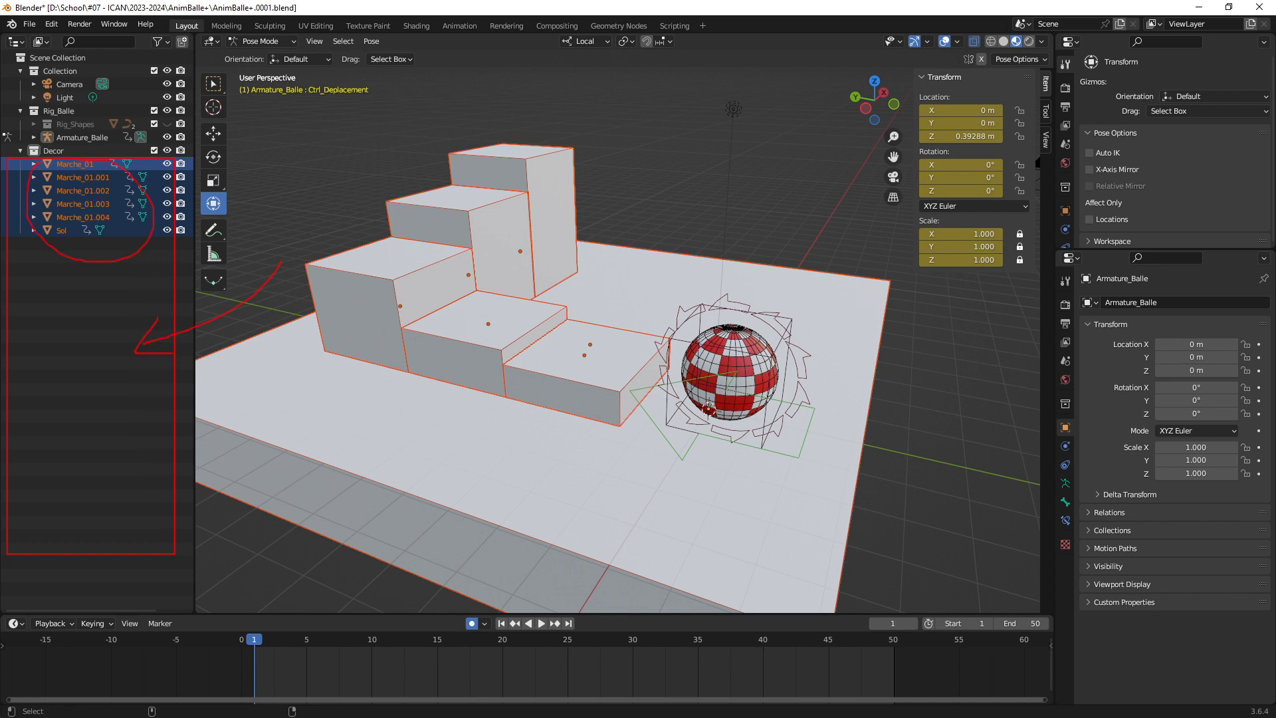
key(e)
click(87, 245)
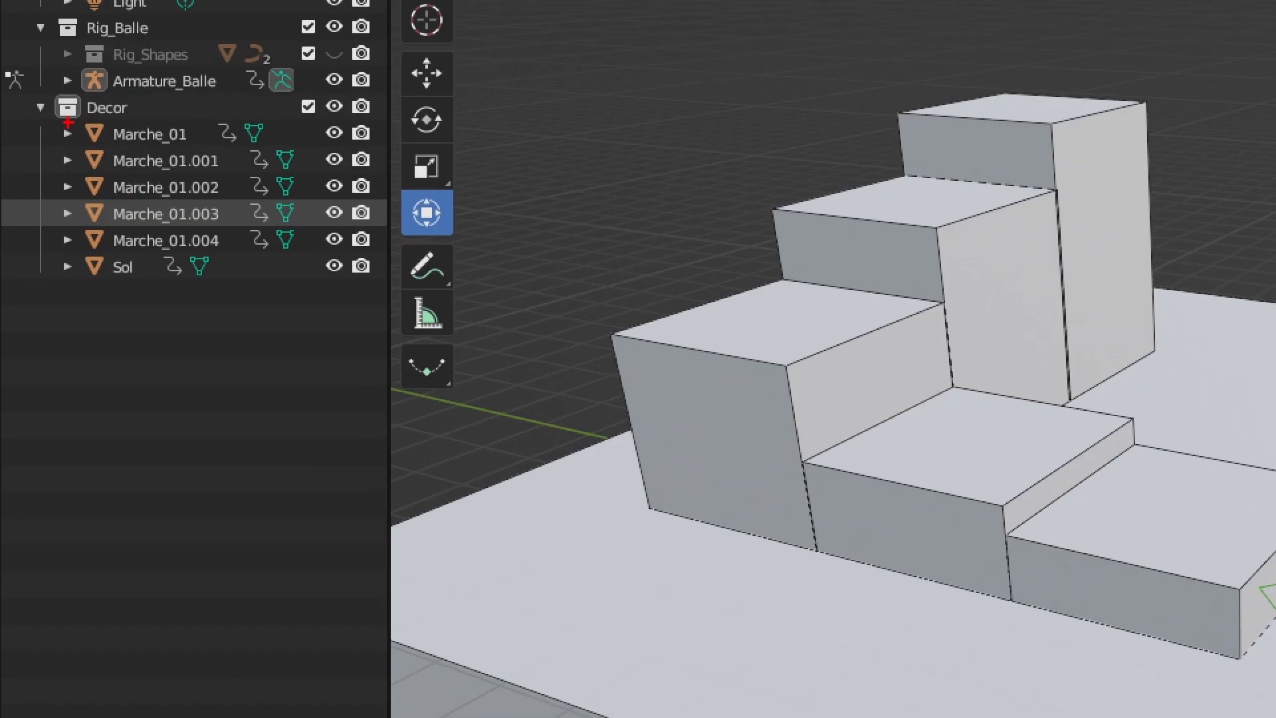
drag(42, 105, 256, 341)
key(Escape)
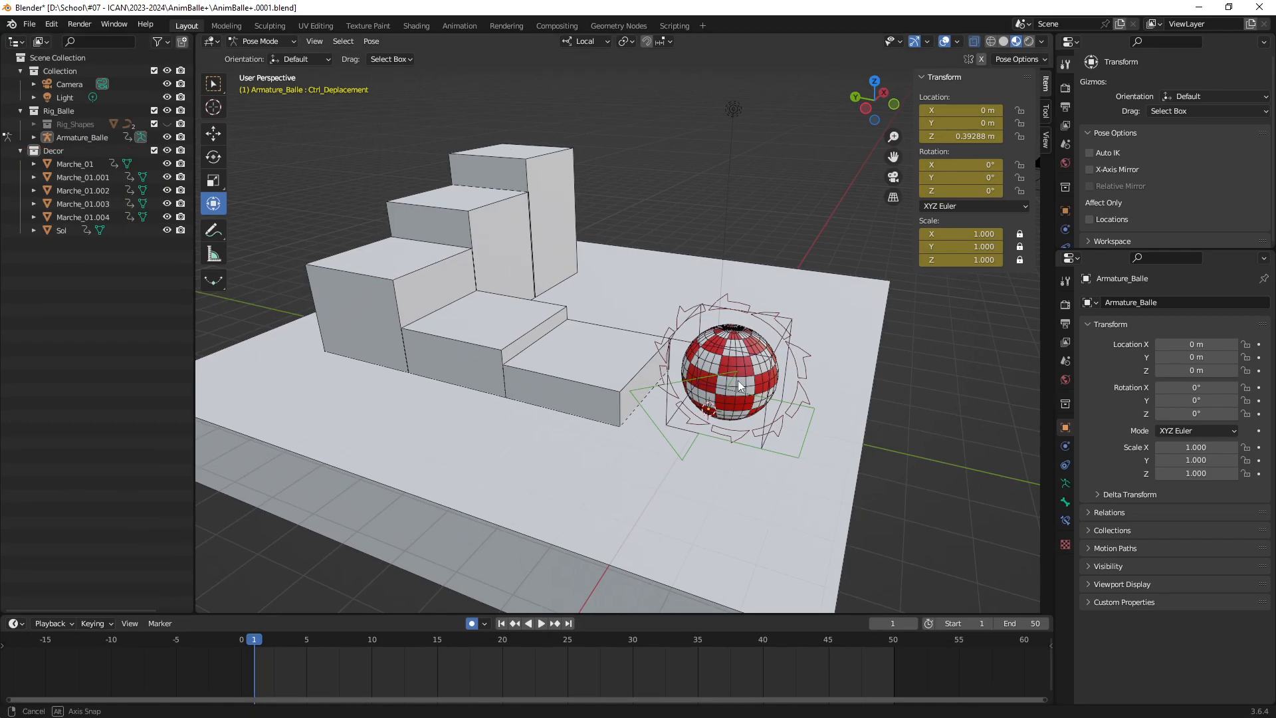
Select the ball rig's Ctrl_Deplacement and Ctrl_Rotation controls in turn, finishing with Ctrl_Deplacement active.
middle_drag(738, 380, 731, 354)
click(668, 378)
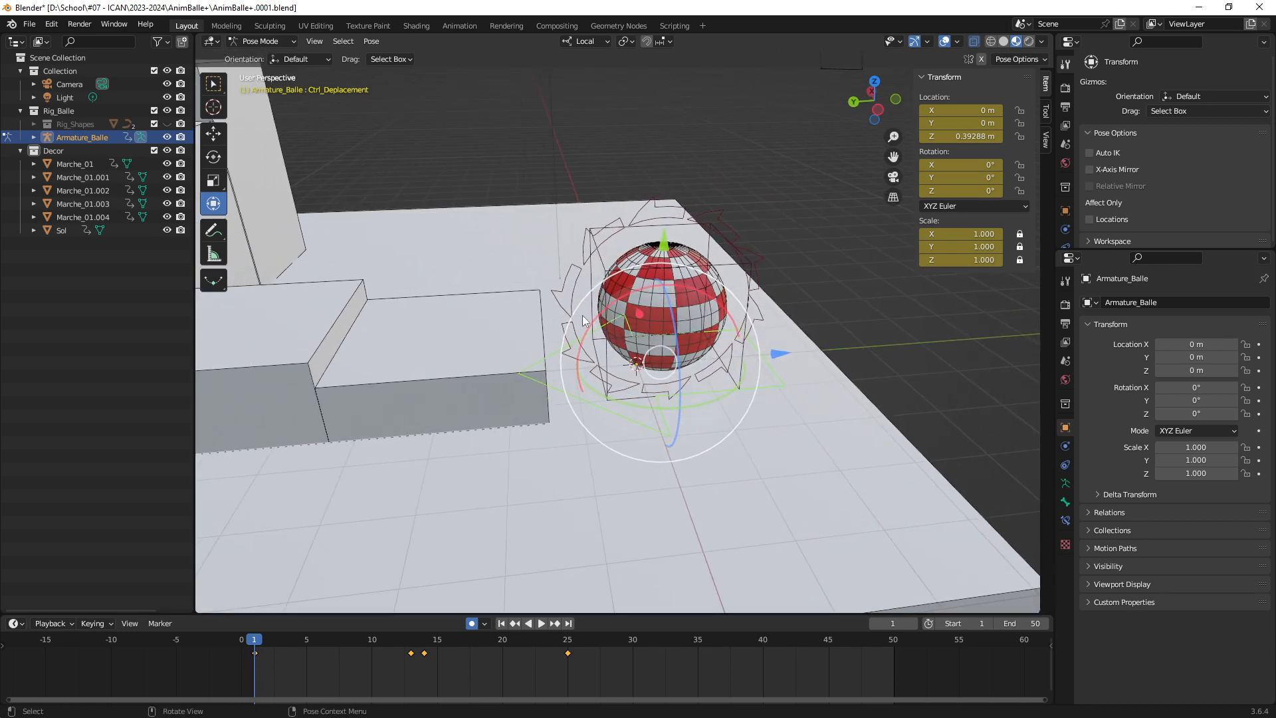
click(586, 268)
click(585, 268)
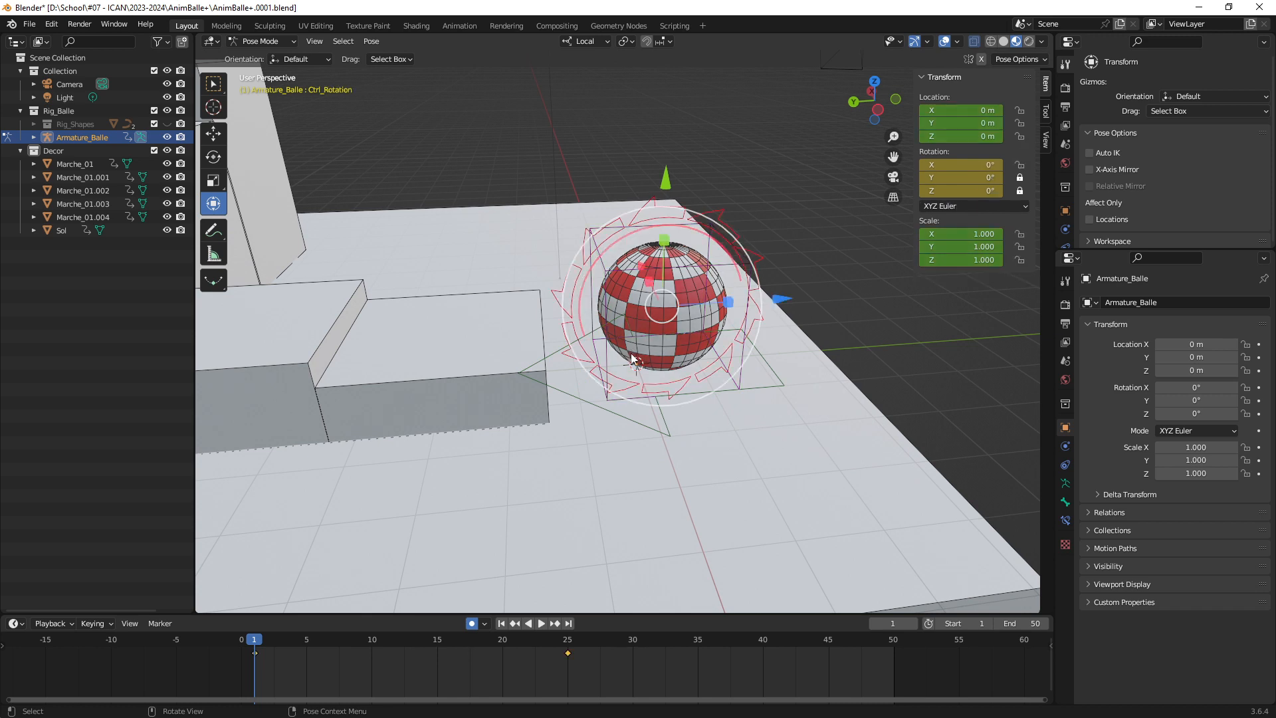
click(623, 420)
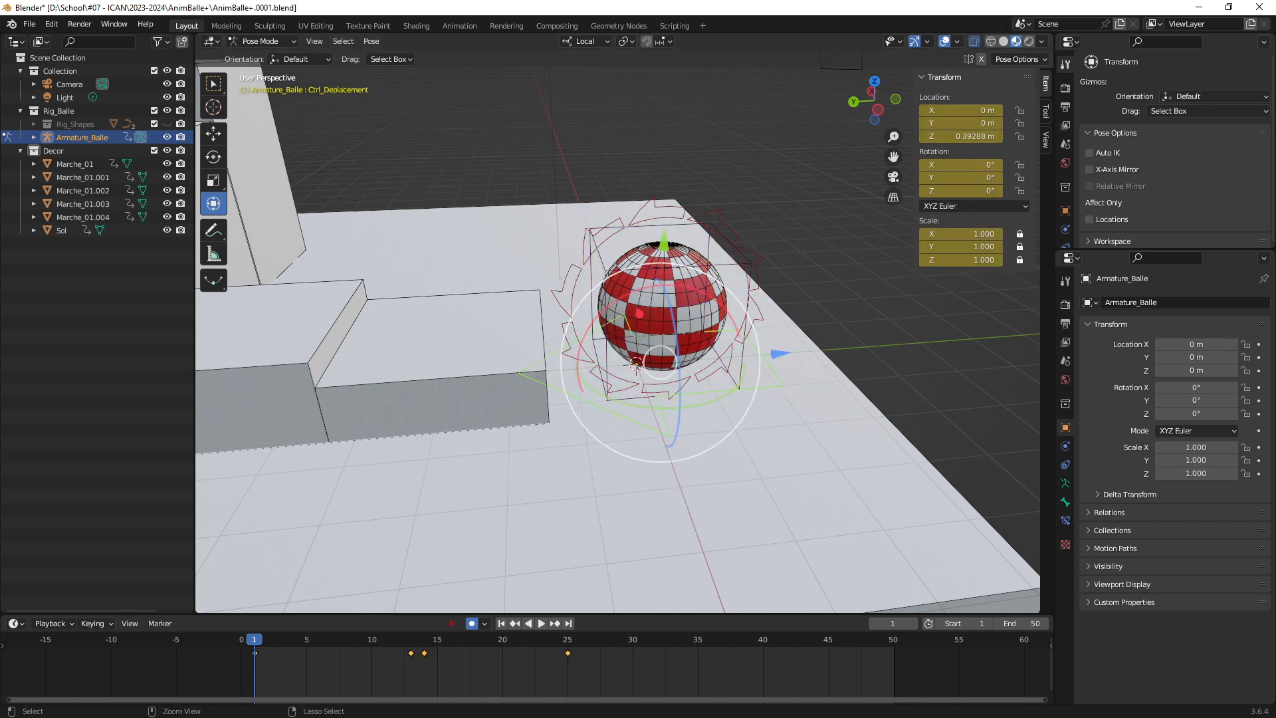
mouse_move(218, 594)
mouse_down()
mouse_move(456, 716)
mouse_move(910, 716)
mouse_up()
mouse_move(392, 397)
mouse_down()
mouse_move(394, 525)
mouse_move(408, 553)
mouse_move(455, 483)
mouse_up()
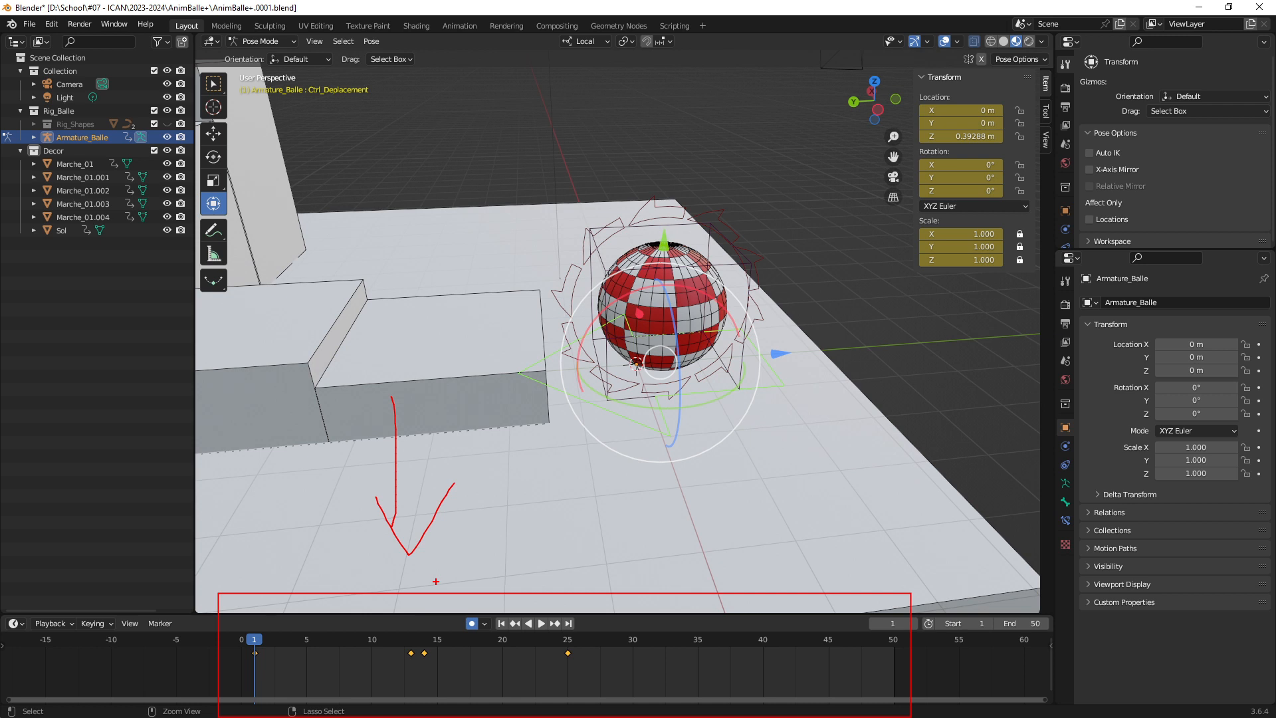
key(Escape)
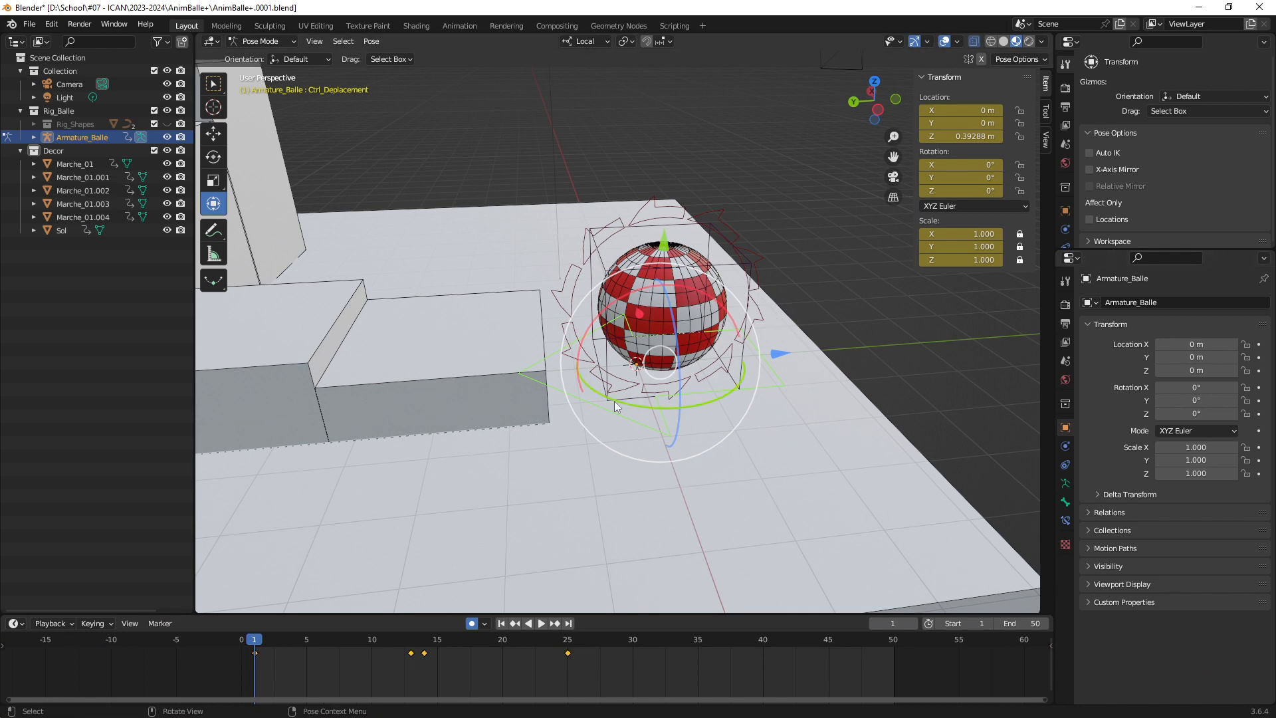
mouse_move(613, 401)
middle_down()
mouse_move(687, 401)
mouse_move(662, 400)
mouse_move(698, 389)
mouse_move(687, 401)
mouse_move(736, 426)
mouse_move(710, 426)
middle_up()
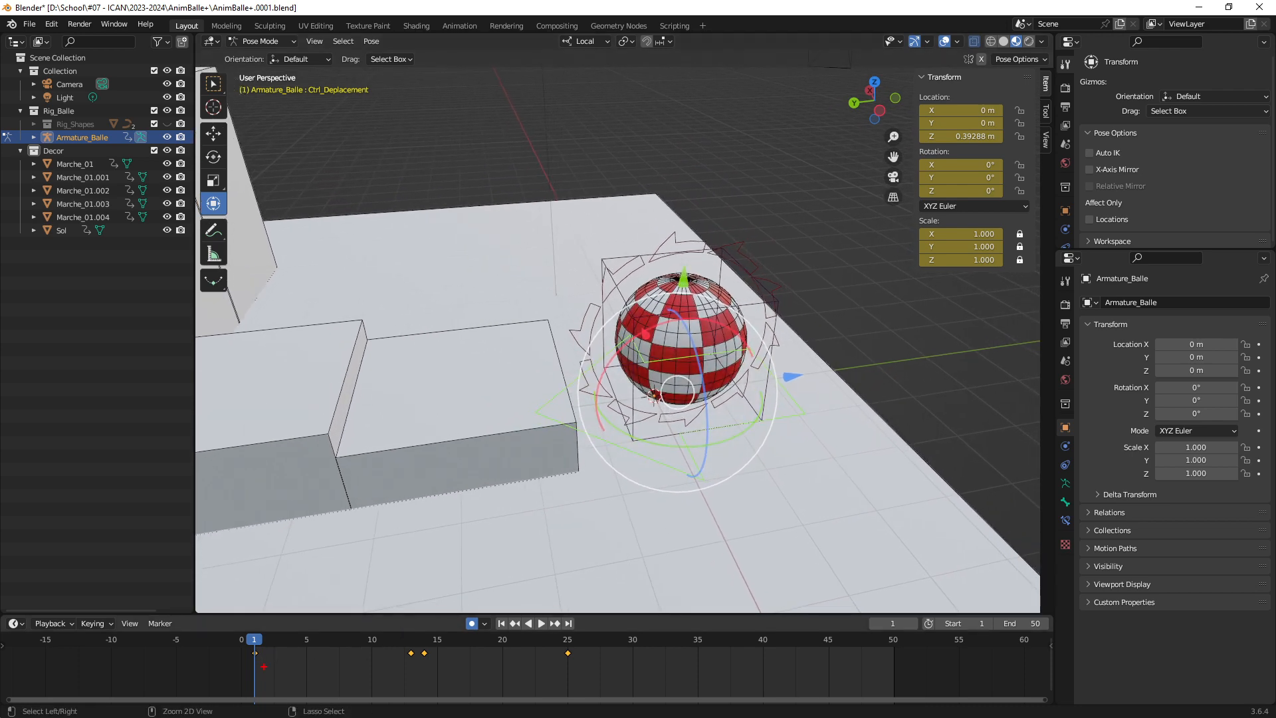
mouse_move(234, 633)
ctrl+mouse_down()
mouse_move(472, 695)
mouse_move(592, 683)
ctrl+mouse_up()
drag(670, 565, 612, 642)
Play the ball's animation, stop it, and return the timeline to frame 1.
mouse_move(576, 423)
middle_down()
mouse_move(661, 462)
mouse_move(596, 452)
mouse_move(627, 424)
mouse_move(601, 448)
mouse_move(629, 443)
middle_up()
key(space)
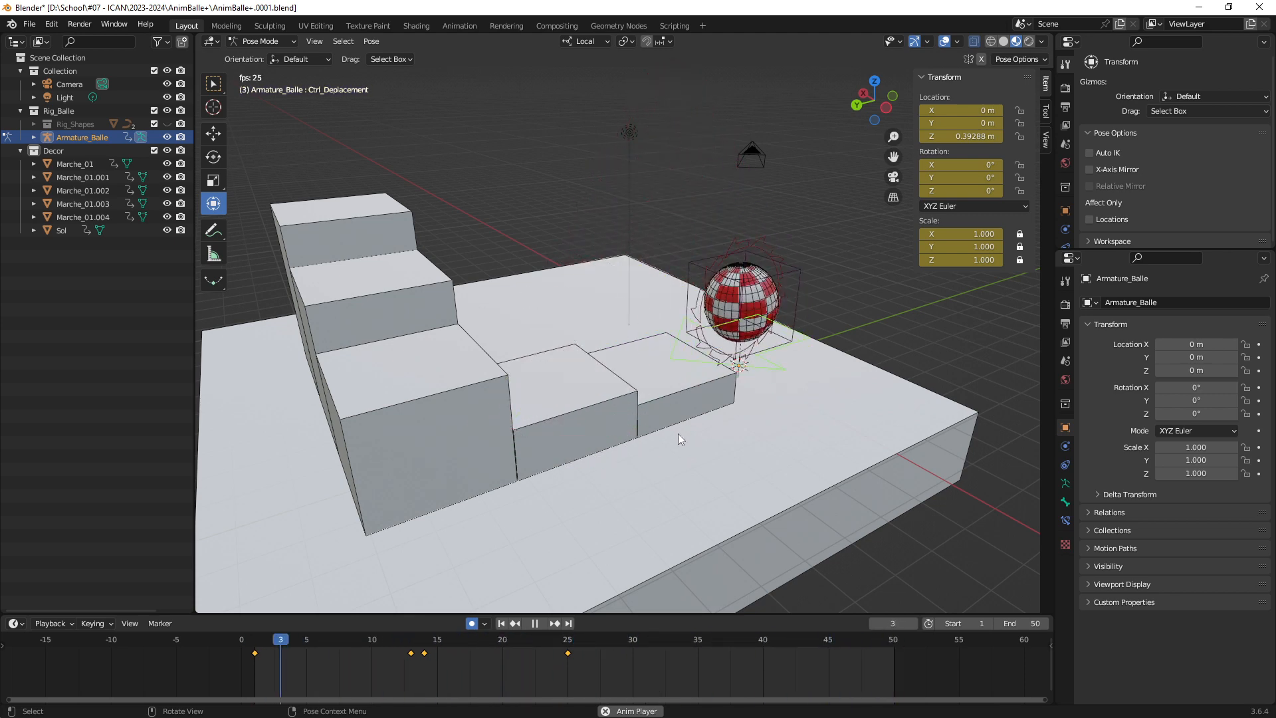
key(space)
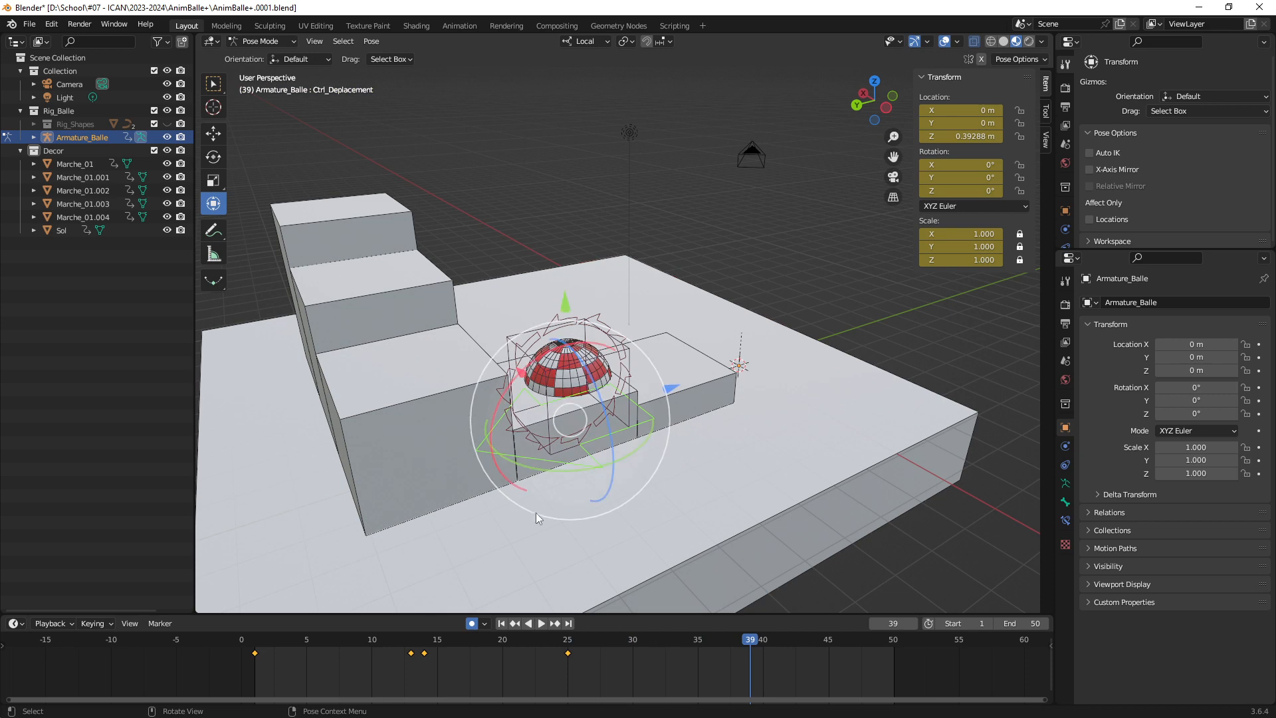
drag(270, 641, 254, 645)
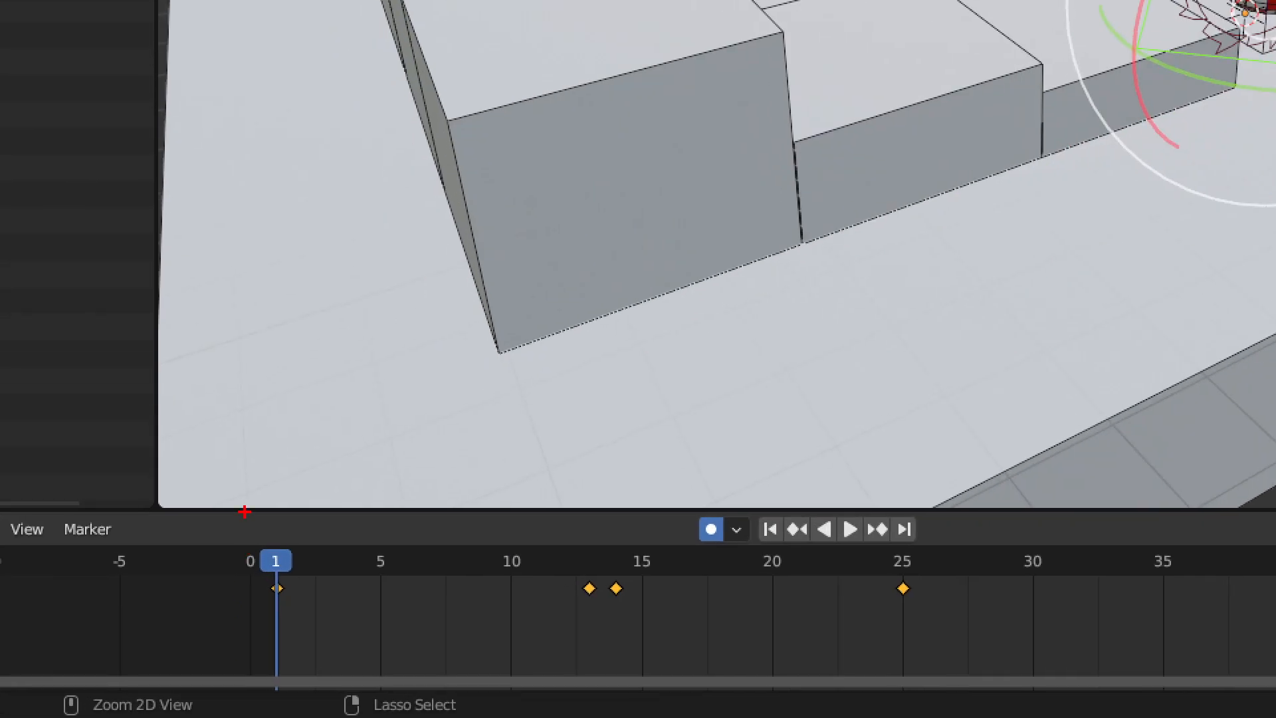
Scrub the timeline to frame 32 to check the ball's displacement, and go back to frame 1.
drag(244, 510, 321, 716)
mouse_move(335, 316)
mouse_down()
mouse_move(292, 522)
mouse_move(324, 500)
mouse_move(248, 557)
mouse_move(309, 573)
mouse_move(311, 546)
mouse_up()
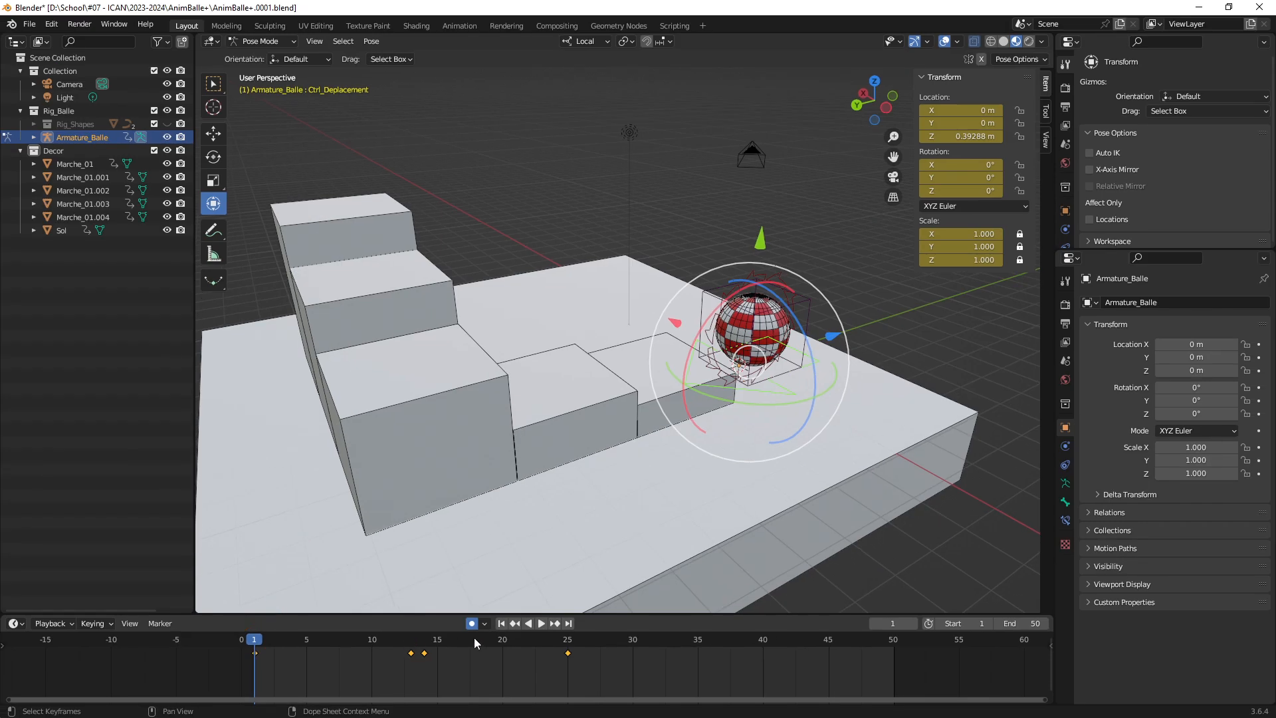
drag(474, 639, 659, 648)
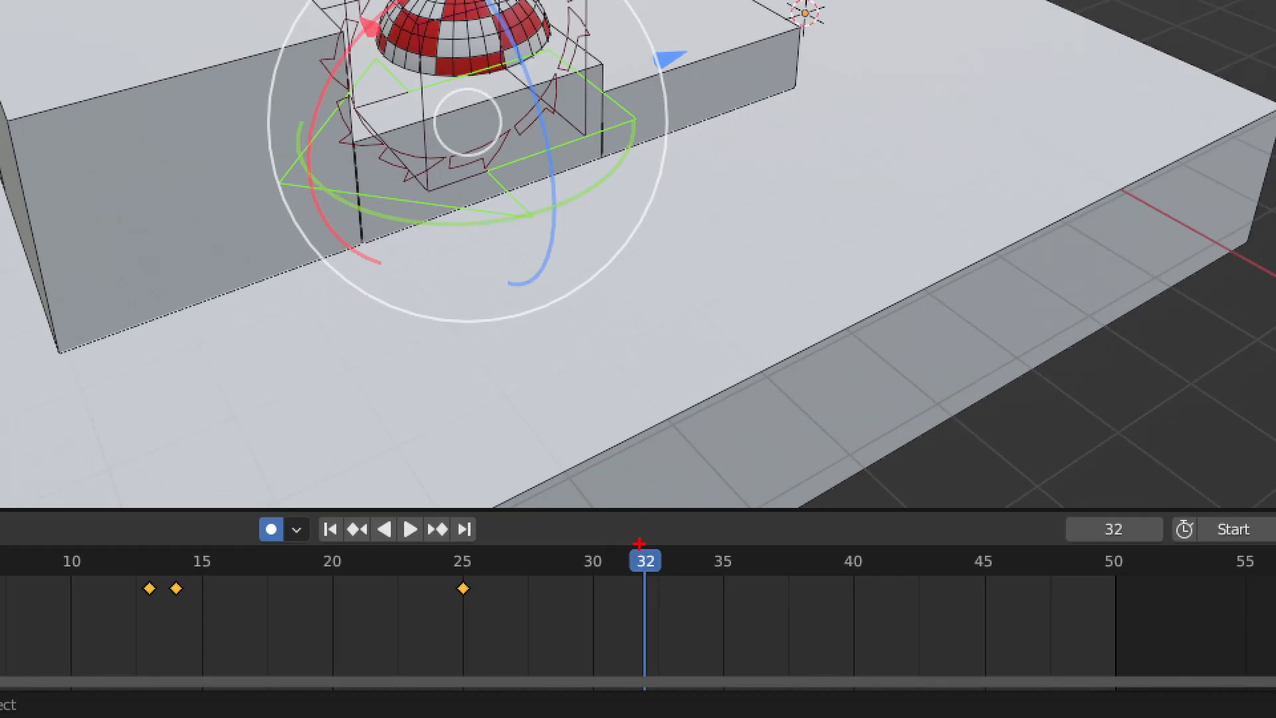
mouse_move(639, 542)
mouse_down()
mouse_move(630, 584)
mouse_move(679, 562)
mouse_move(646, 543)
mouse_up()
drag(685, 420, 649, 530)
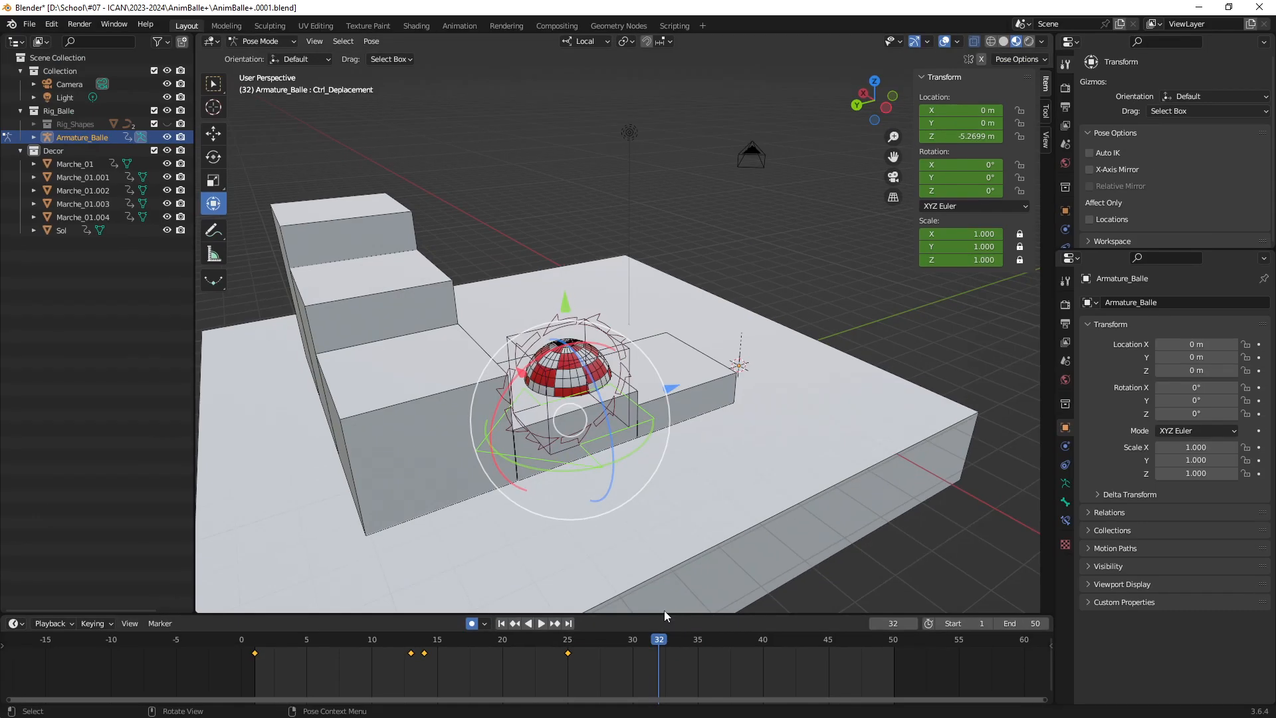
drag(297, 635, 258, 644)
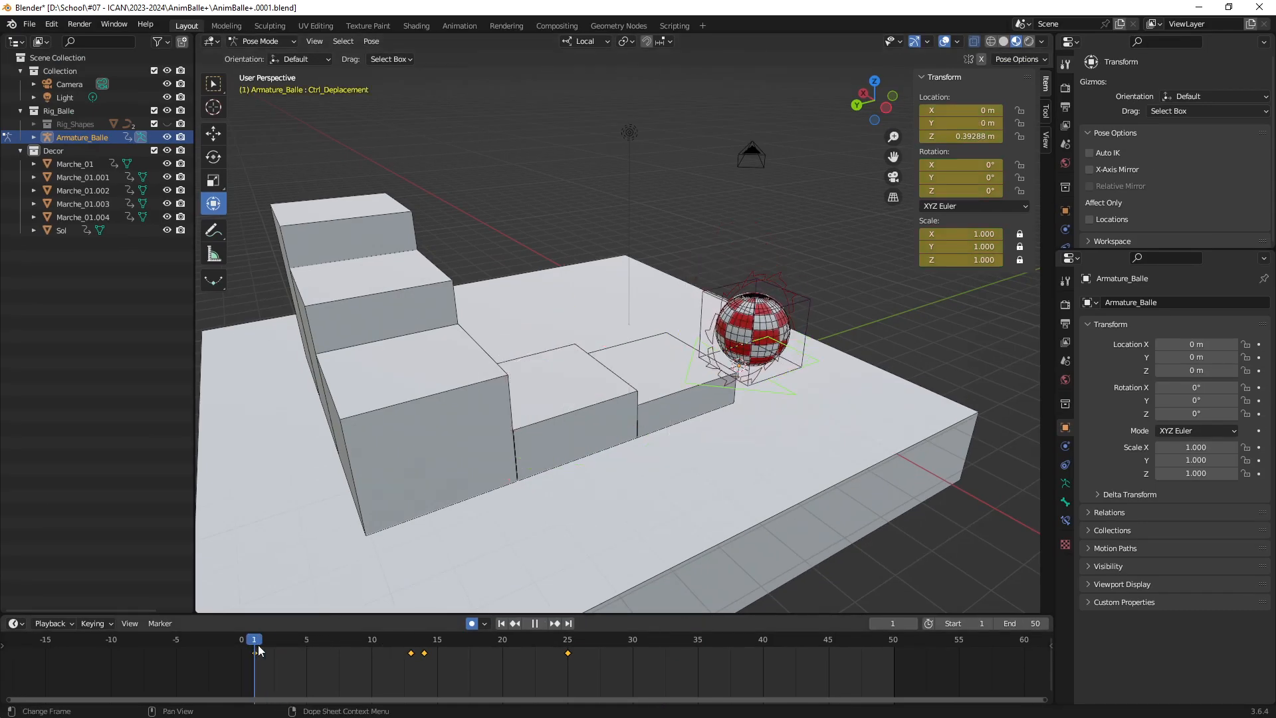
Show the scene's output properties with the resolution and frame rate settings.
middle_drag(713, 409, 618, 426)
middle_drag(613, 433, 683, 401)
scroll(691, 432, up, 3)
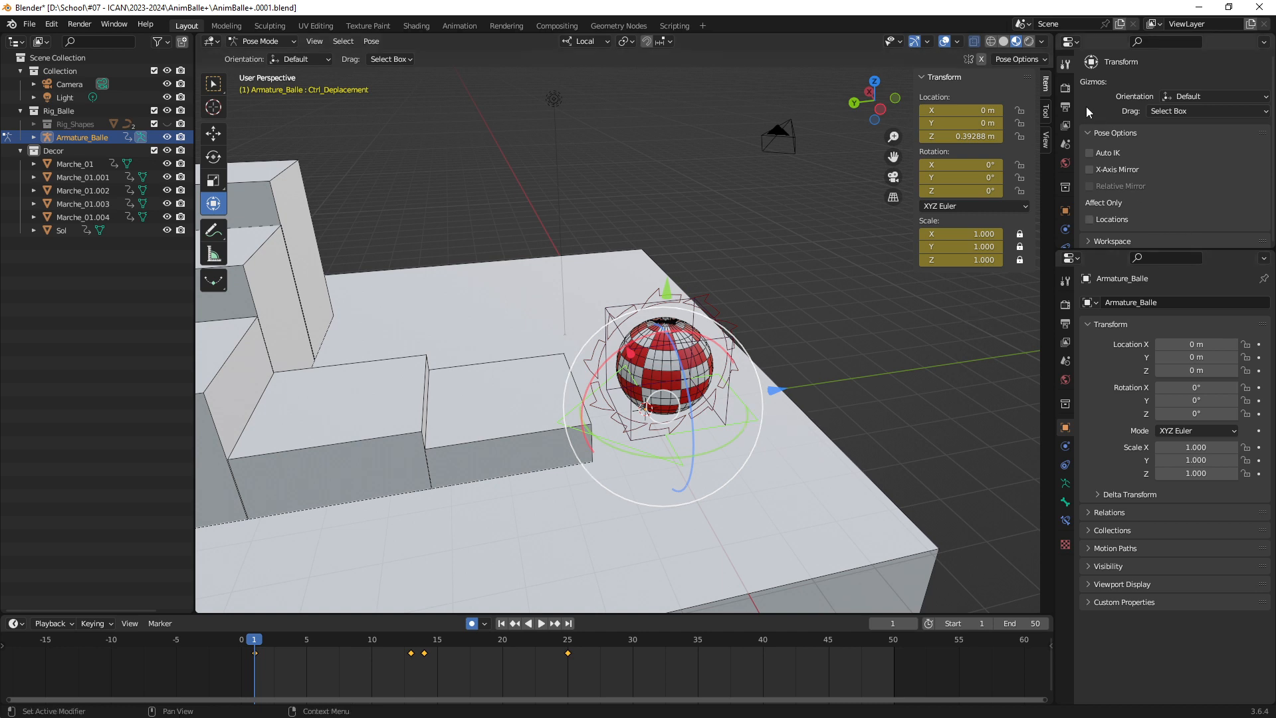
click(1065, 88)
click(1065, 106)
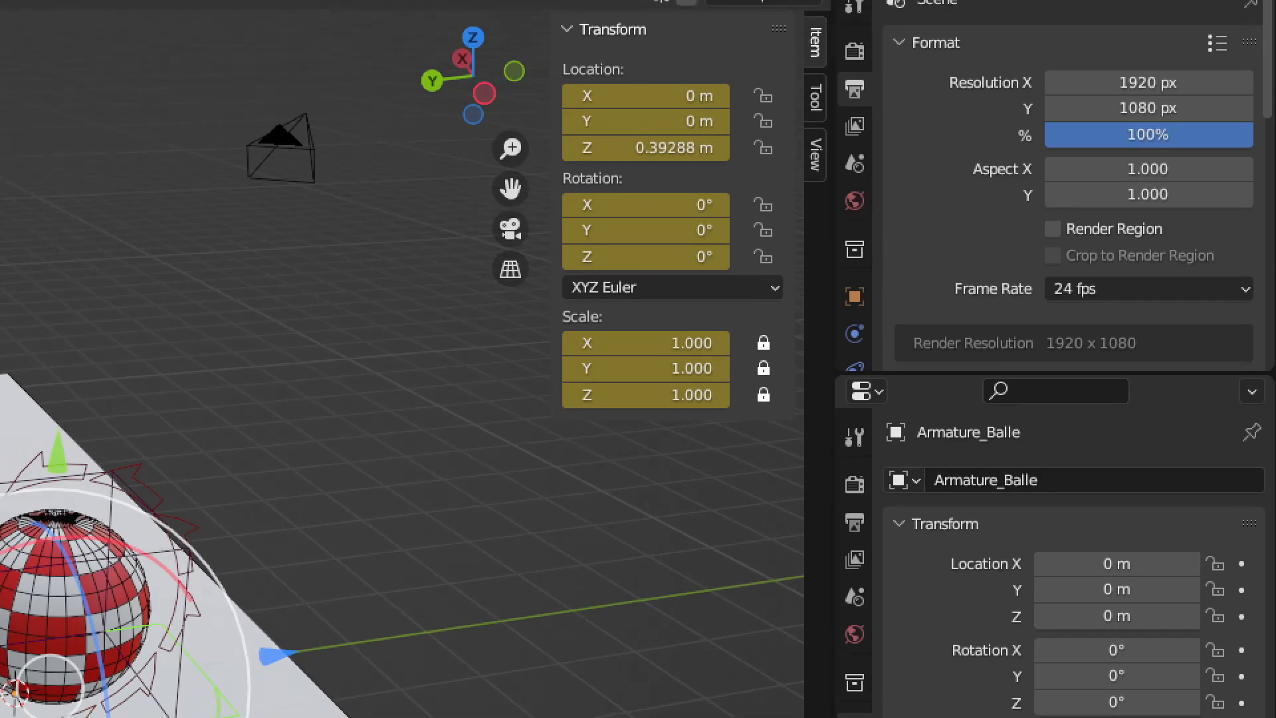
click(952, 82)
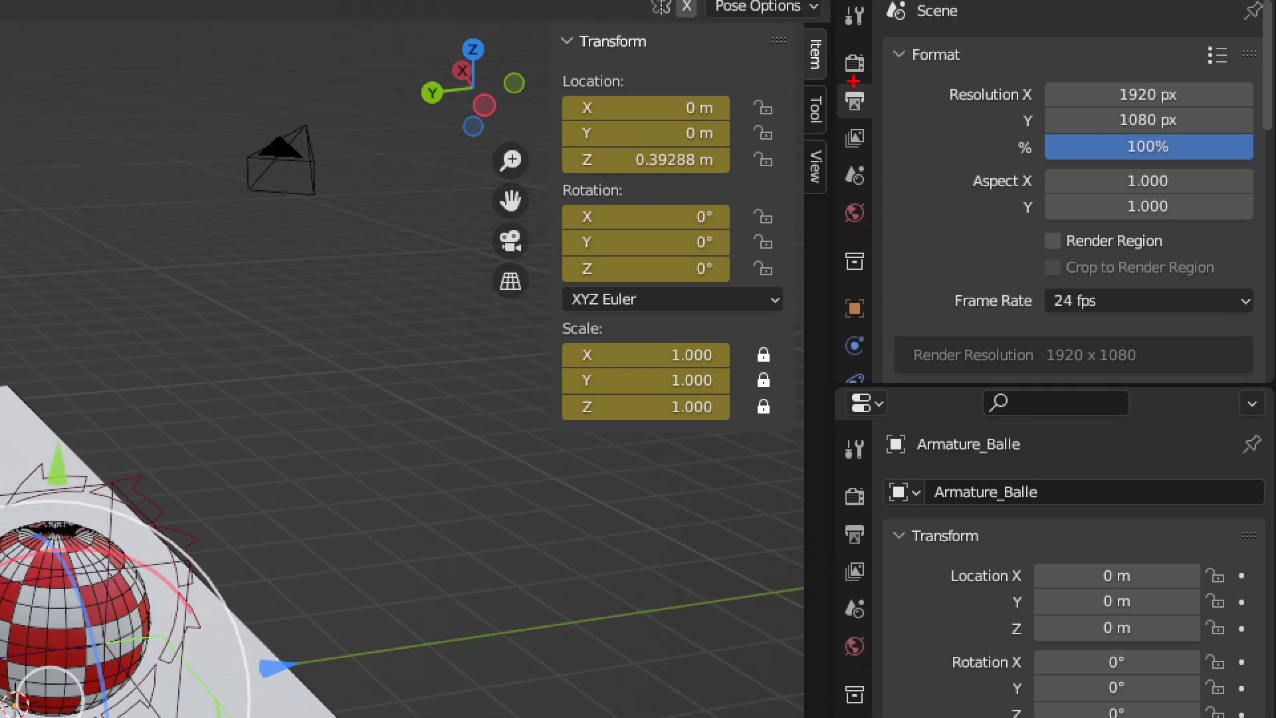
mouse_move(853, 69)
mouse_down()
mouse_move(836, 68)
mouse_move(818, 96)
mouse_move(881, 130)
mouse_move(856, 74)
mouse_up()
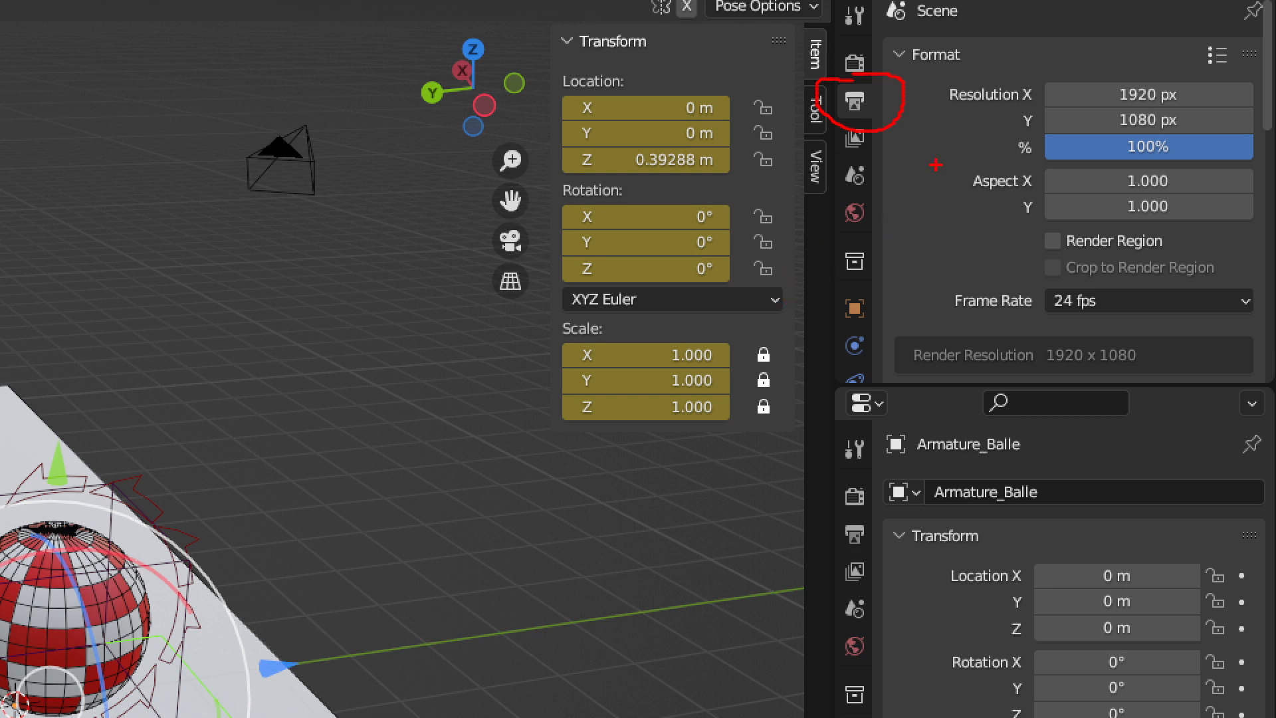
key(Escape)
key(ctrl+1)
click(1273, 88)
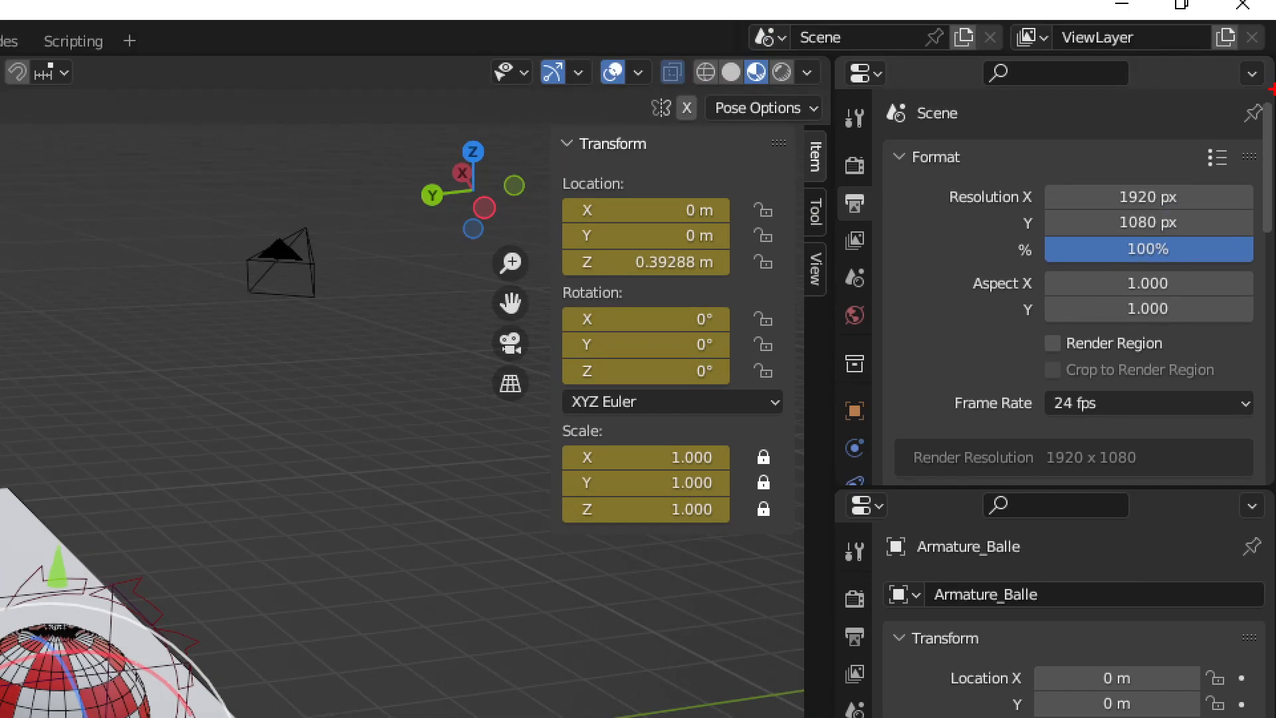
mouse_move(850, 174)
mouse_down()
mouse_move(819, 210)
mouse_move(910, 199)
mouse_up()
key(Escape)
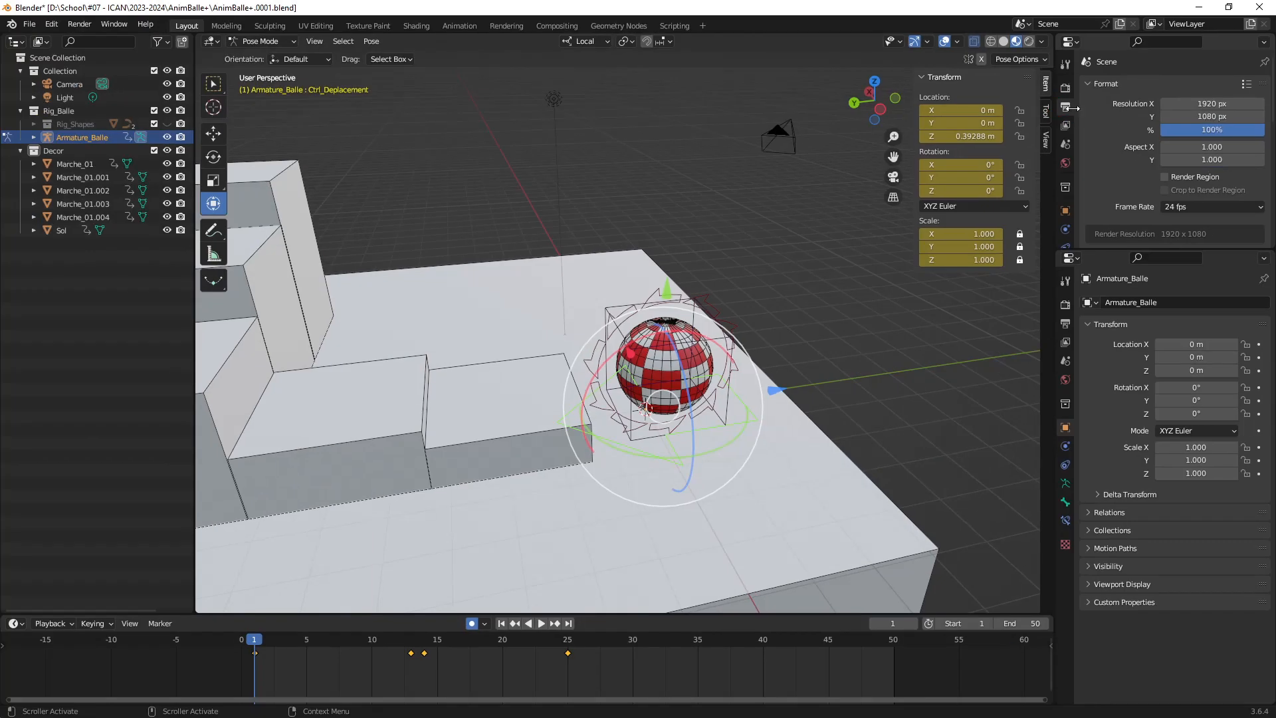
key(ctrl+1)
click(1105, 90)
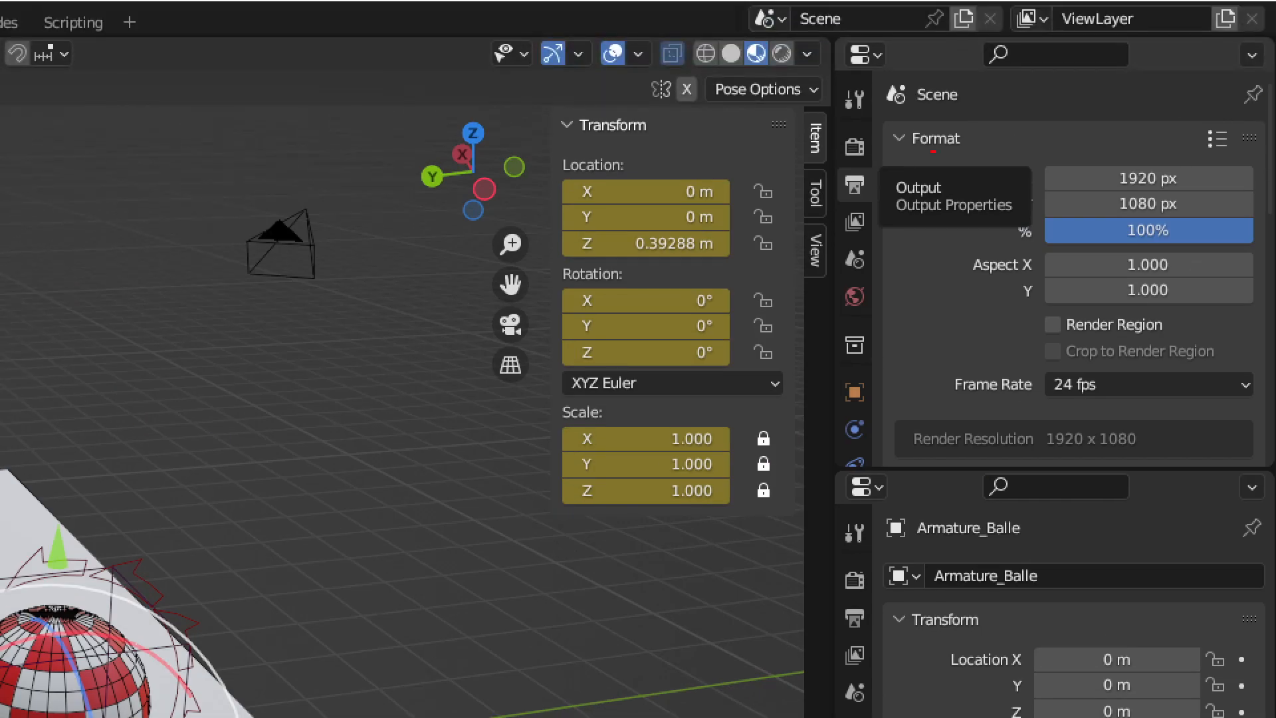
mouse_move(843, 161)
mouse_down()
mouse_move(824, 171)
mouse_move(834, 194)
mouse_move(890, 183)
mouse_move(854, 166)
mouse_up()
mouse_move(788, 200)
mouse_down()
mouse_move(824, 196)
mouse_move(832, 212)
mouse_move(771, 246)
mouse_move(713, 328)
mouse_up()
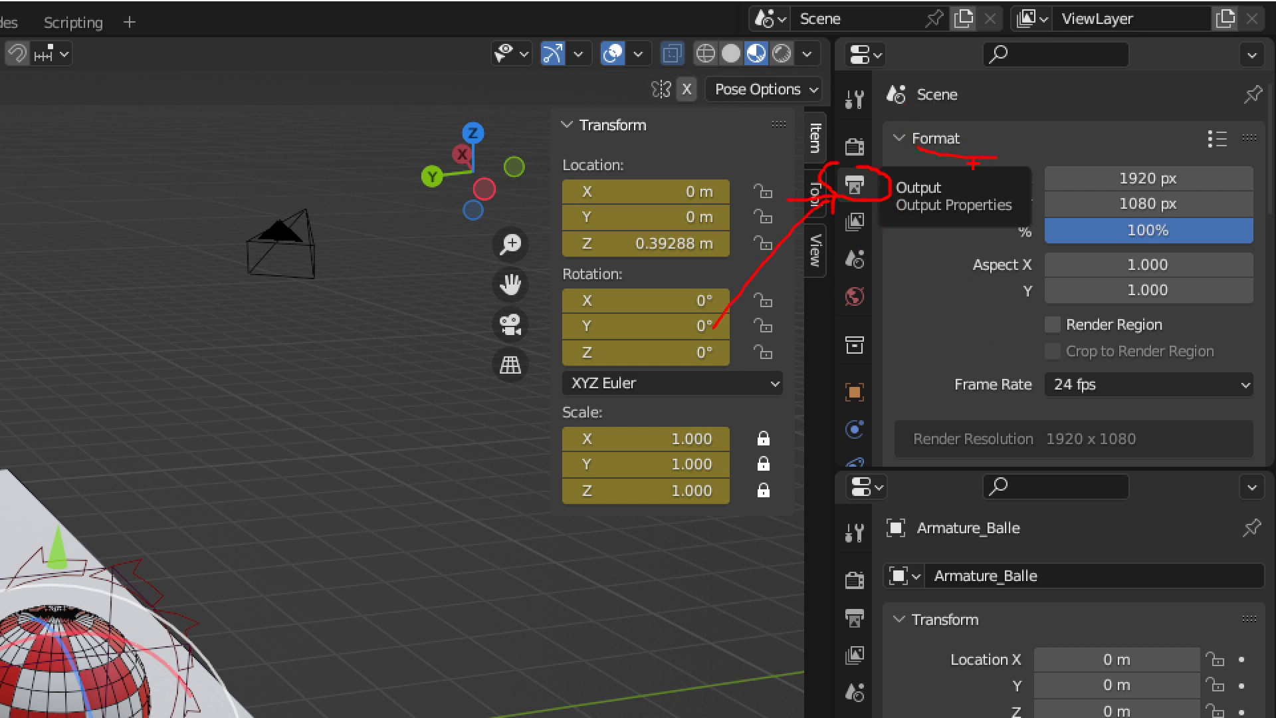
drag(972, 164, 984, 359)
drag(951, 359, 1267, 421)
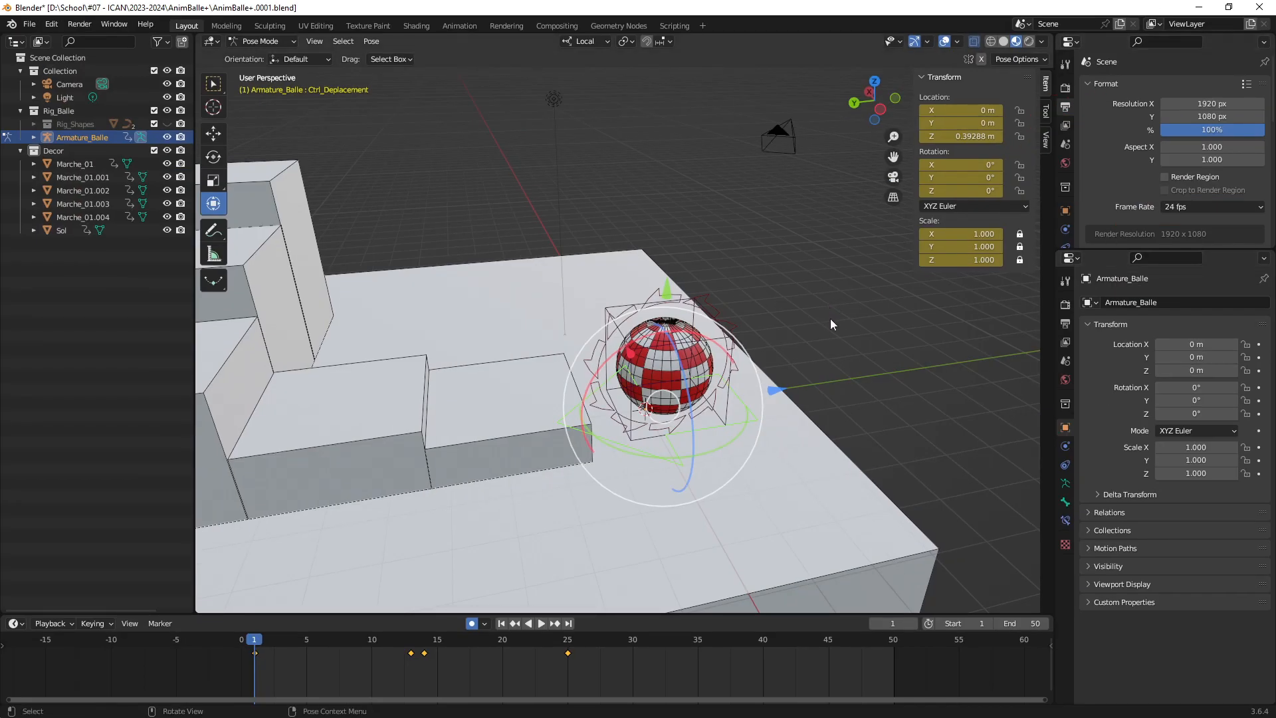
Examine the ball rig and the staircase from several angles and distances.
middle_drag(831, 318, 806, 322)
scroll(803, 314, up, 2)
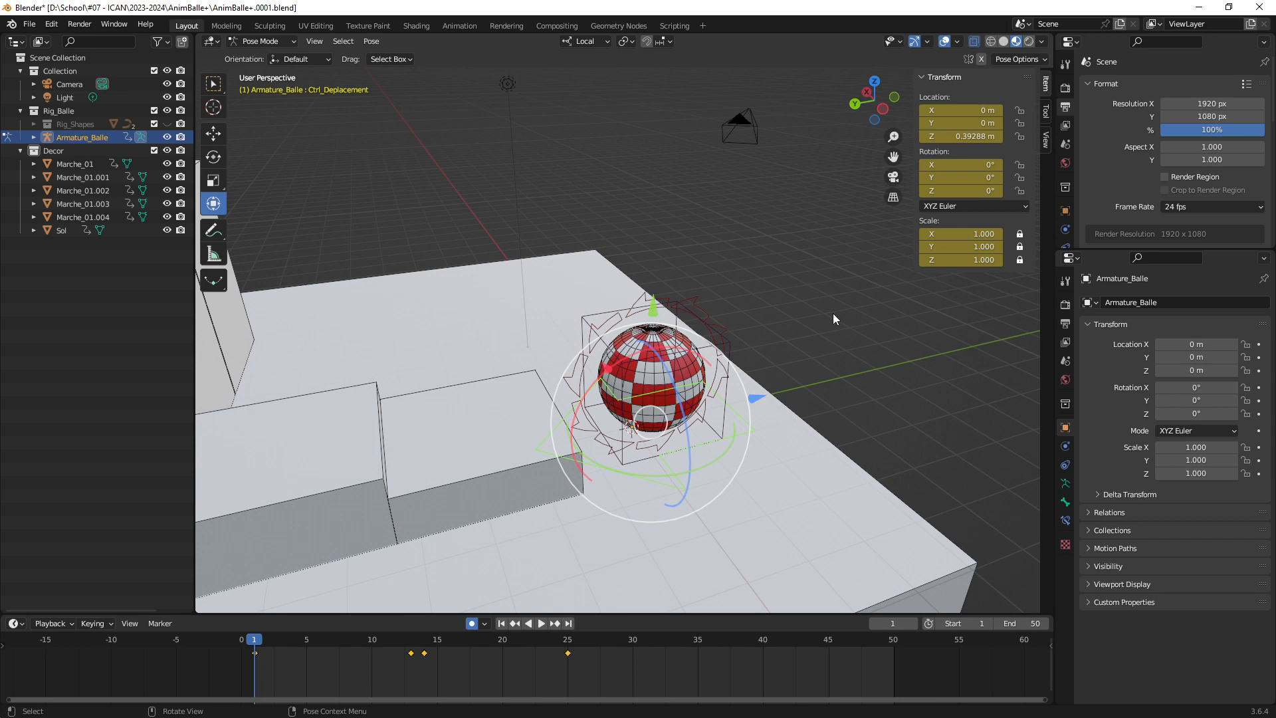
middle_drag(838, 310, 723, 344)
scroll(645, 331, up, 4)
scroll(695, 317, down, 1)
scroll(711, 325, down, 1)
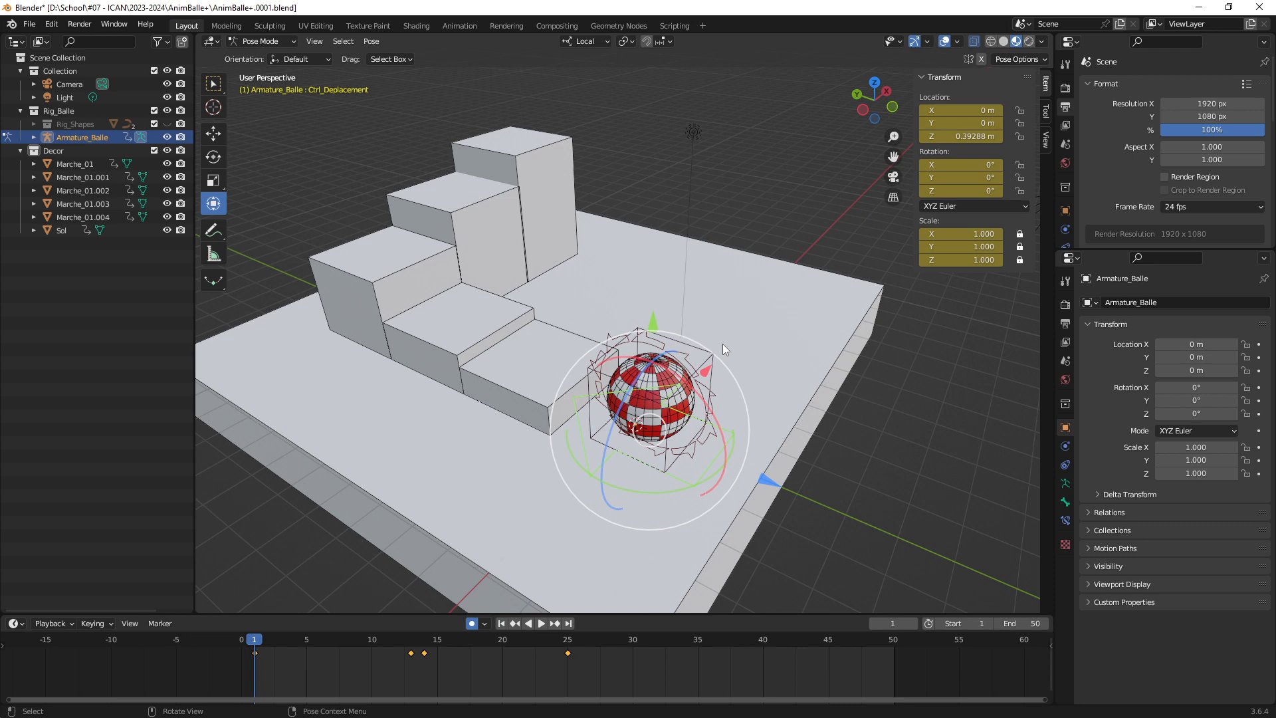
scroll(736, 340, up, 1)
scroll(718, 365, up, 1)
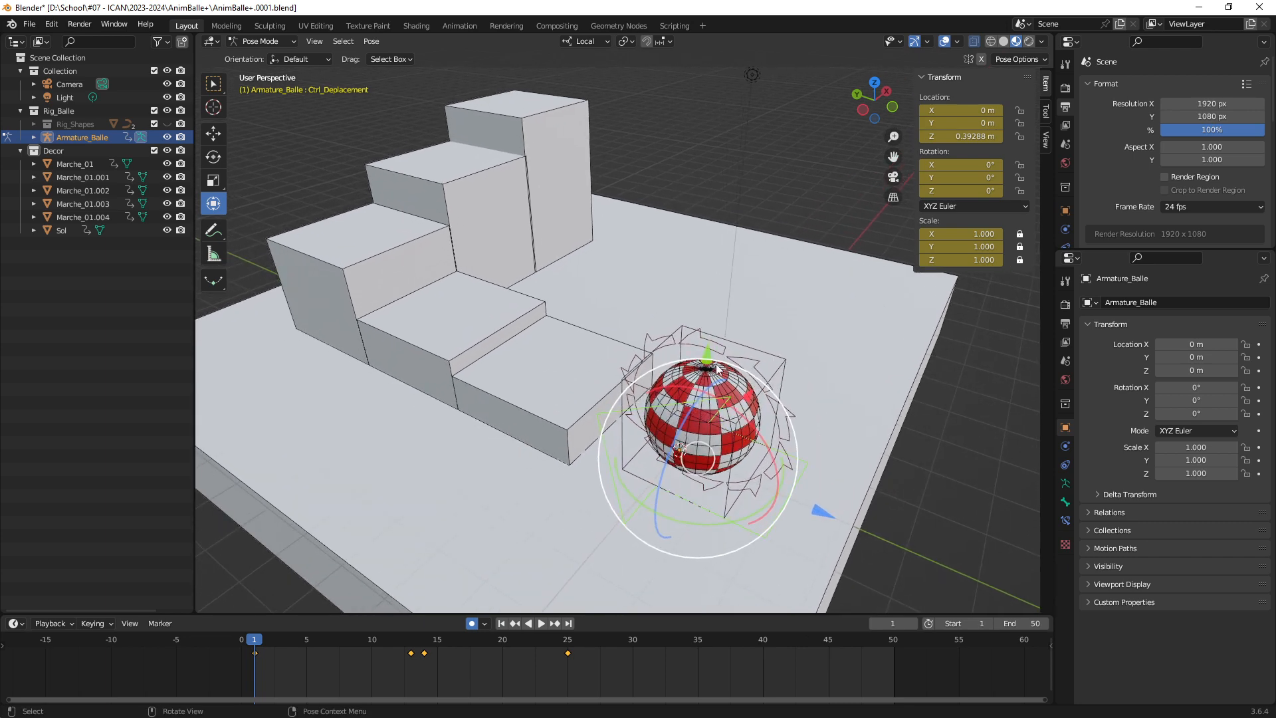
middle_drag(717, 369, 746, 401)
middle_drag(721, 396, 789, 372)
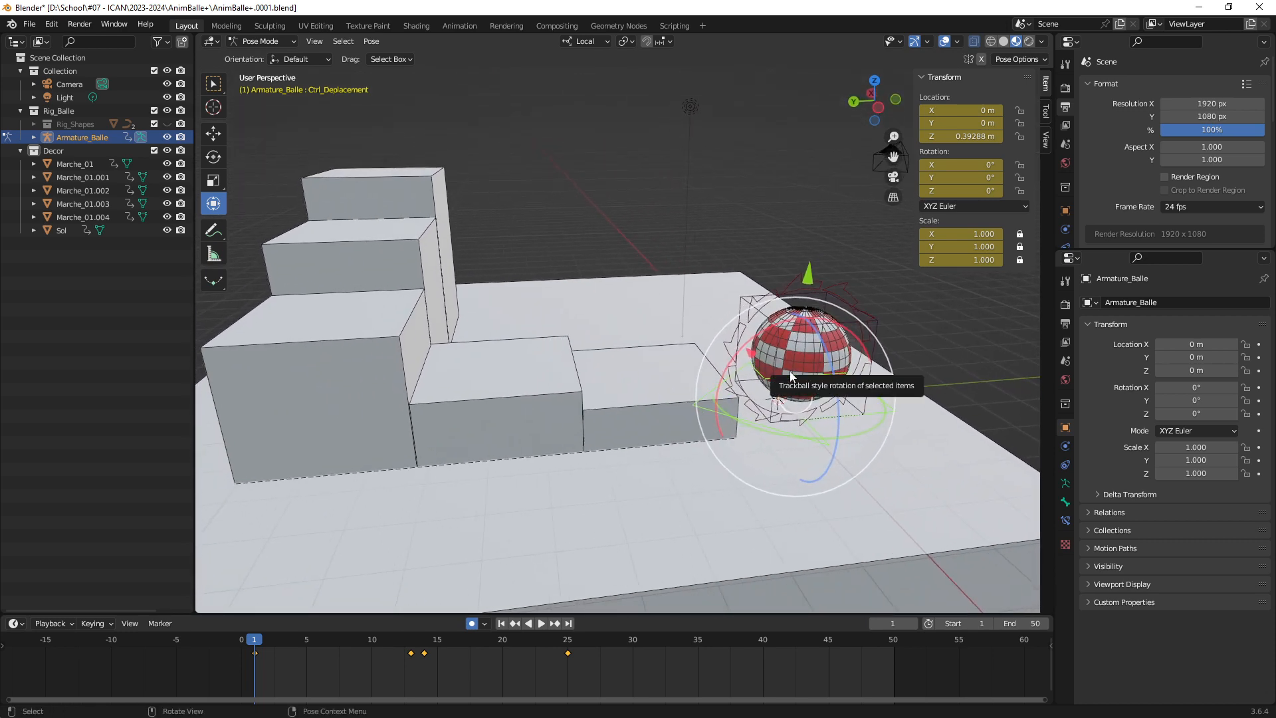
Replay the ball's animation from a side view and reset the timeline to frame 1.
middle_drag(790, 376, 784, 377)
key(space)
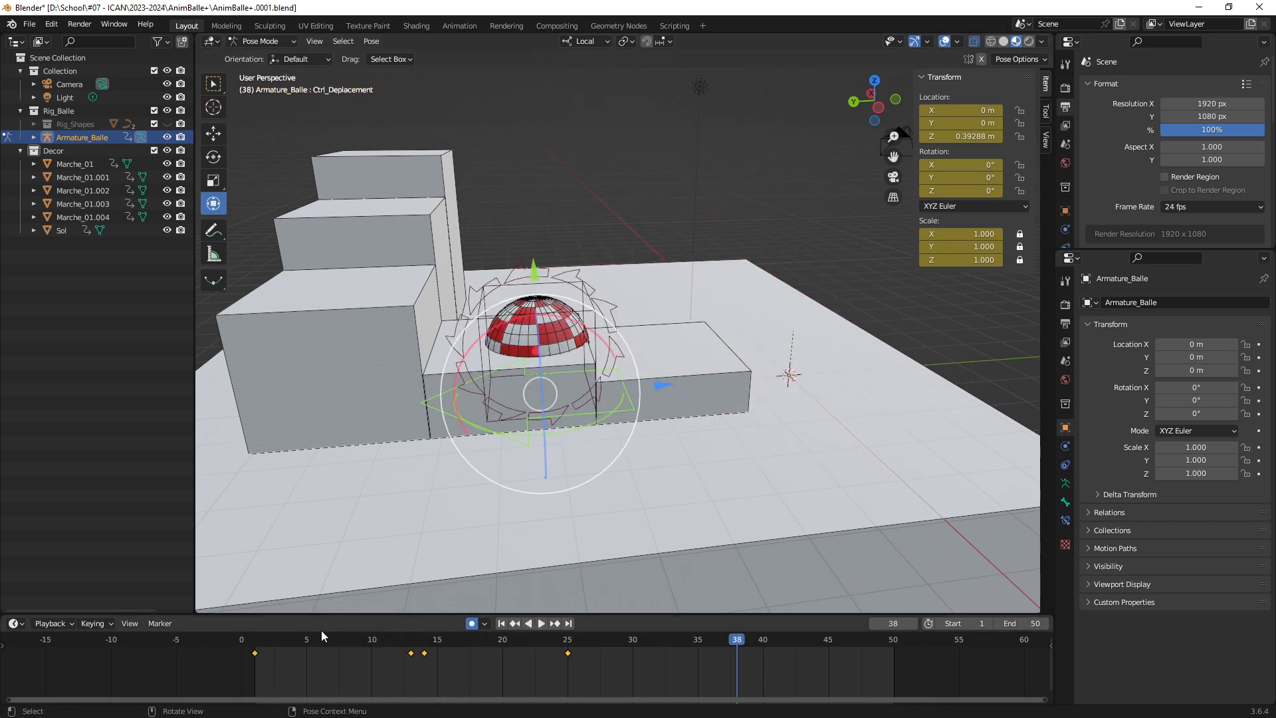
drag(321, 630, 257, 651)
Select the ball's Ctrl_Scale control, and make Ctrl_Deplacement the active control again.
middle_drag(718, 346, 744, 346)
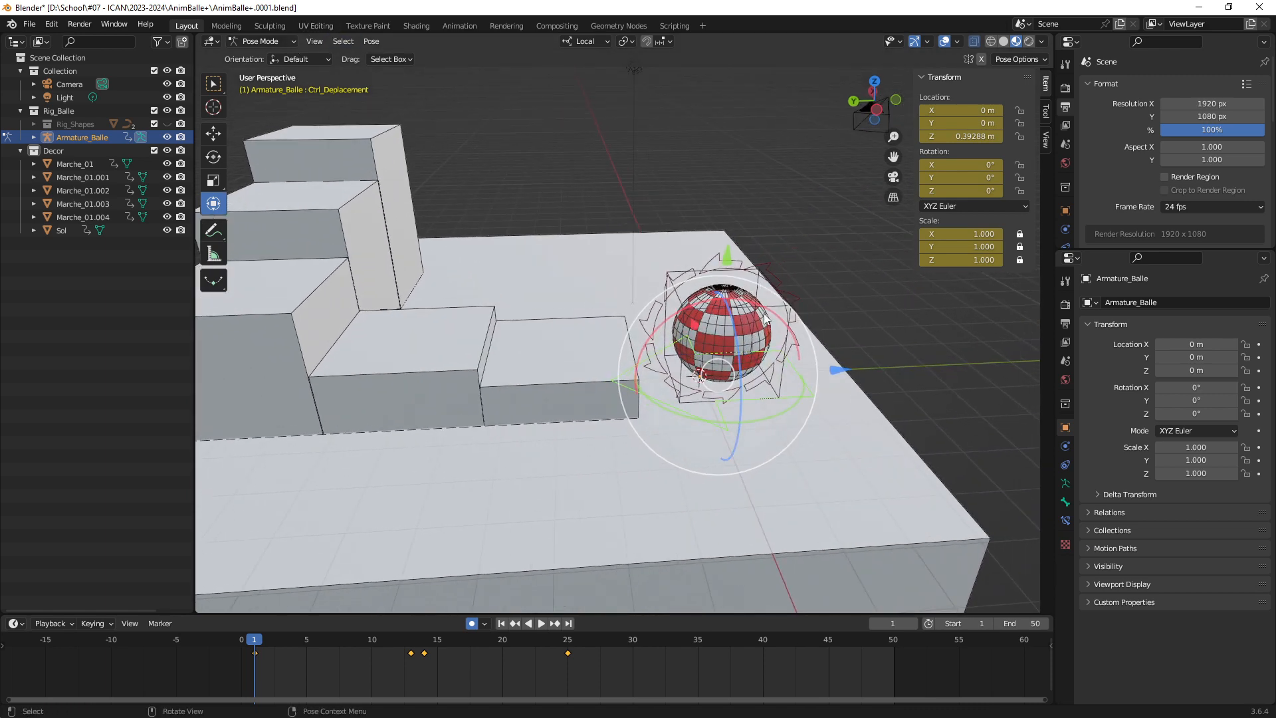
click(790, 336)
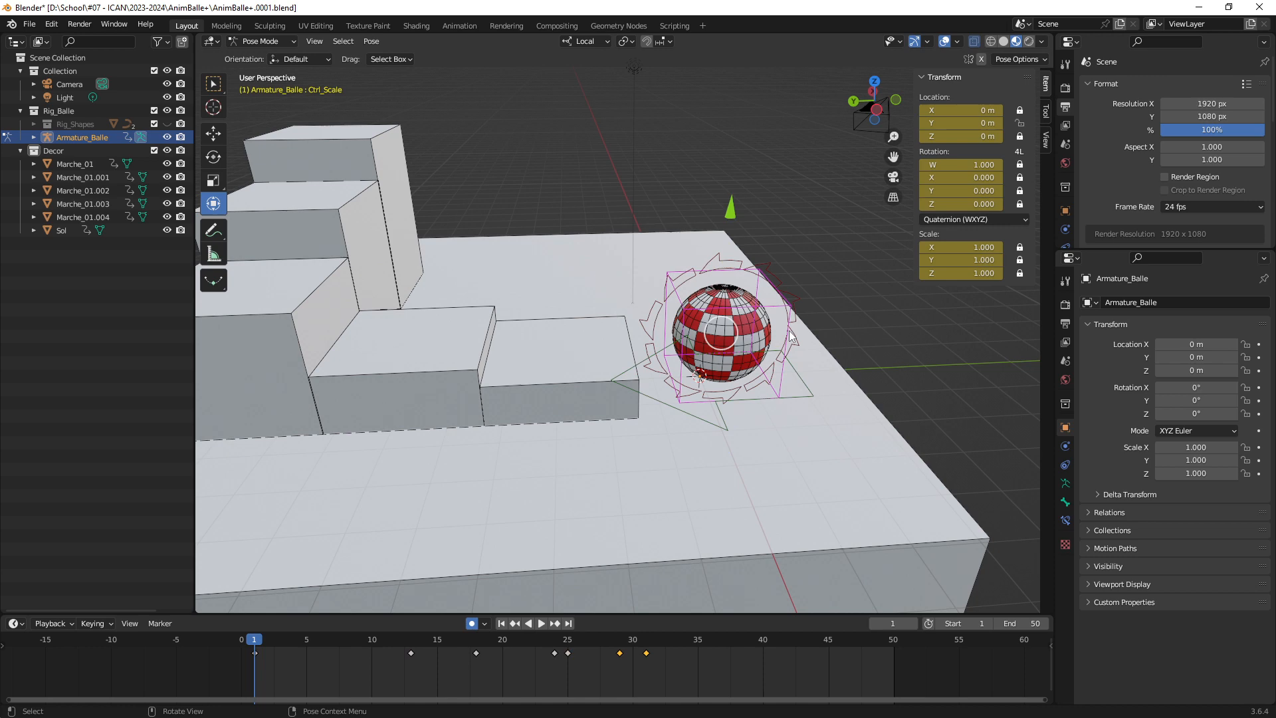
click(723, 413)
middle_drag(759, 384, 711, 350)
Display the armature's available interaction modes and keep Pose Mode.
click(292, 41)
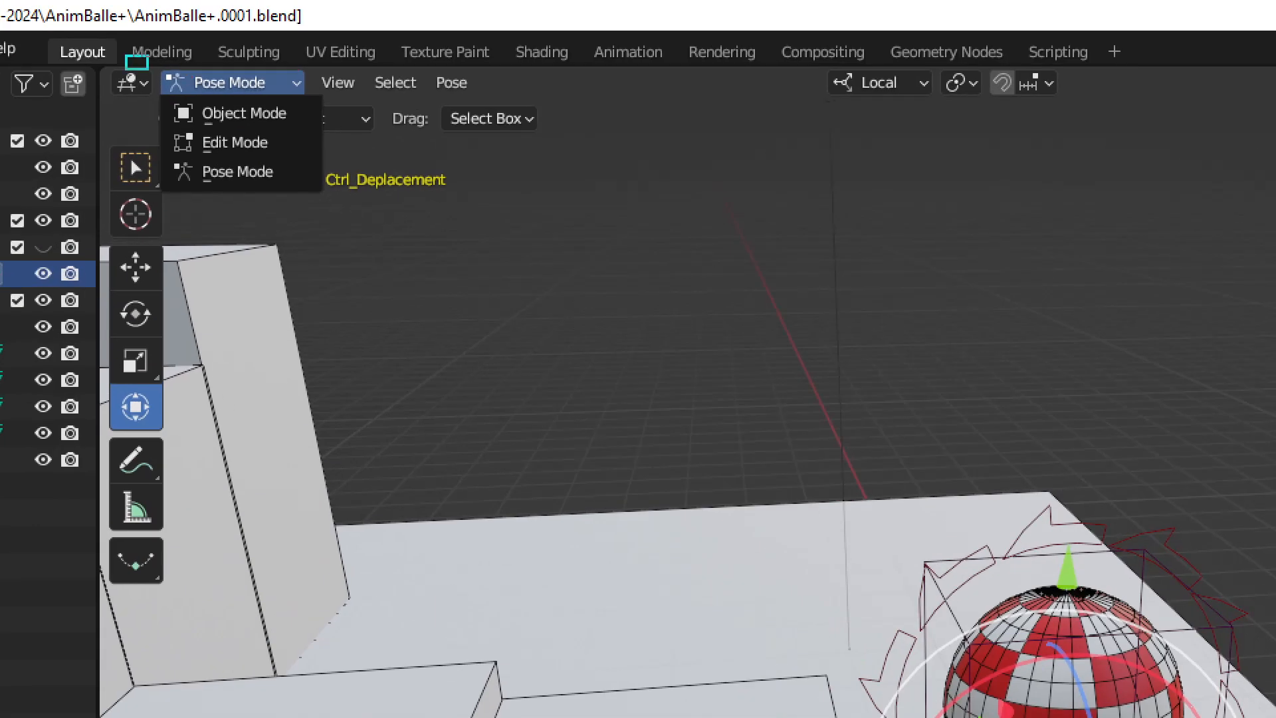
drag(148, 69, 331, 217)
drag(309, 81, 493, 102)
mouse_move(346, 75)
mouse_down()
mouse_move(312, 83)
mouse_move(362, 113)
mouse_up()
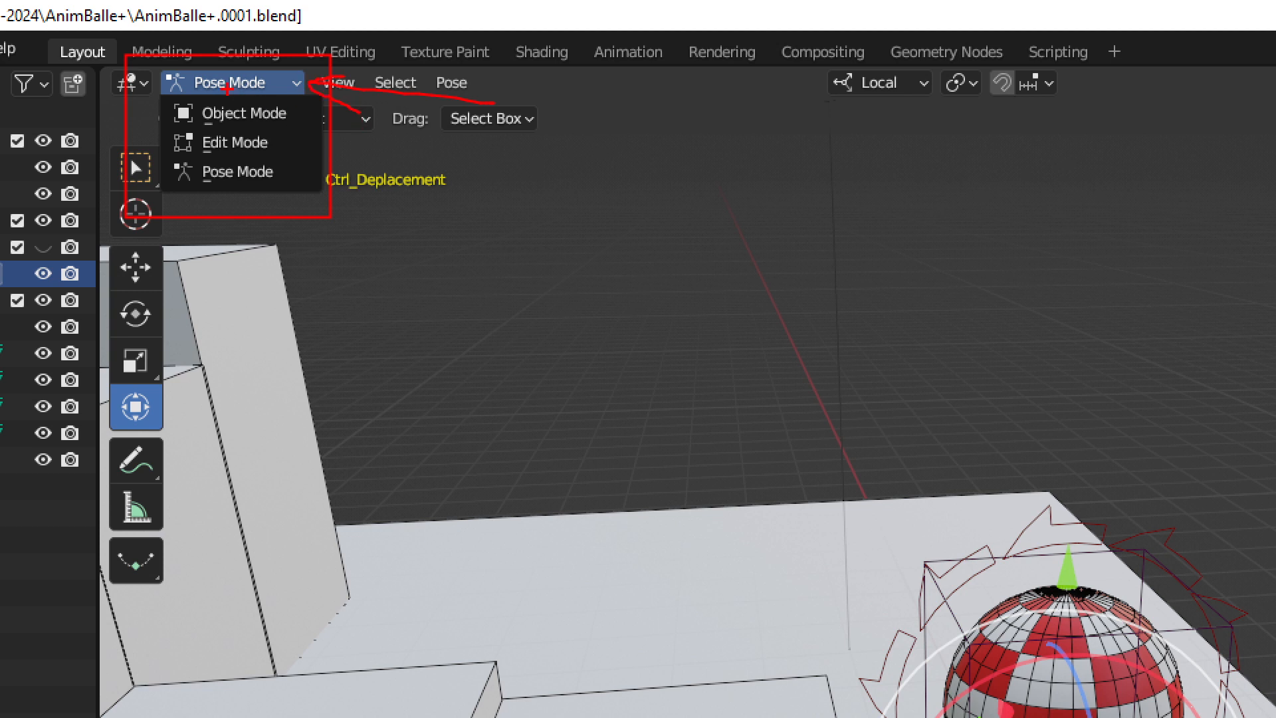
drag(170, 102, 306, 190)
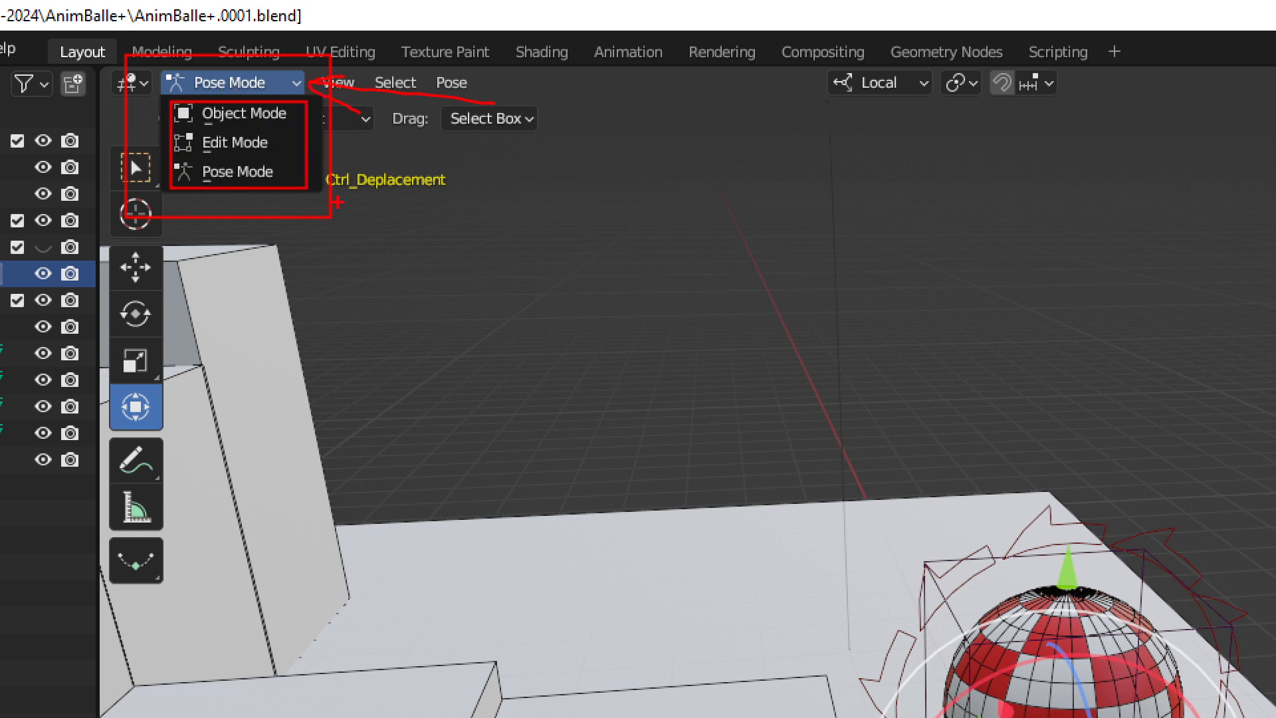
mouse_move(341, 141)
mouse_down()
mouse_move(326, 166)
mouse_move(473, 176)
mouse_up()
mouse_move(213, 154)
mouse_down()
mouse_move(188, 174)
mouse_move(289, 183)
mouse_up()
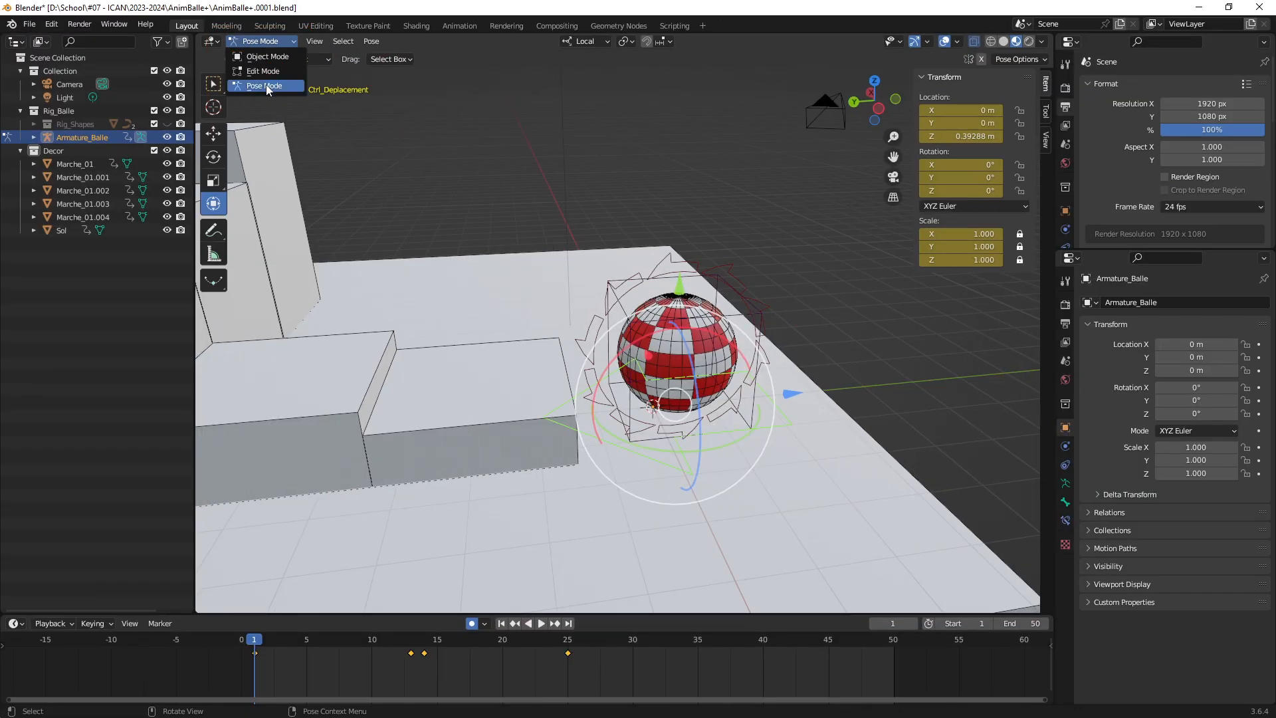
click(241, 172)
Switch the armature to Object Mode and Edit Mode, and return it to Pose Mode.
click(285, 42)
click(280, 53)
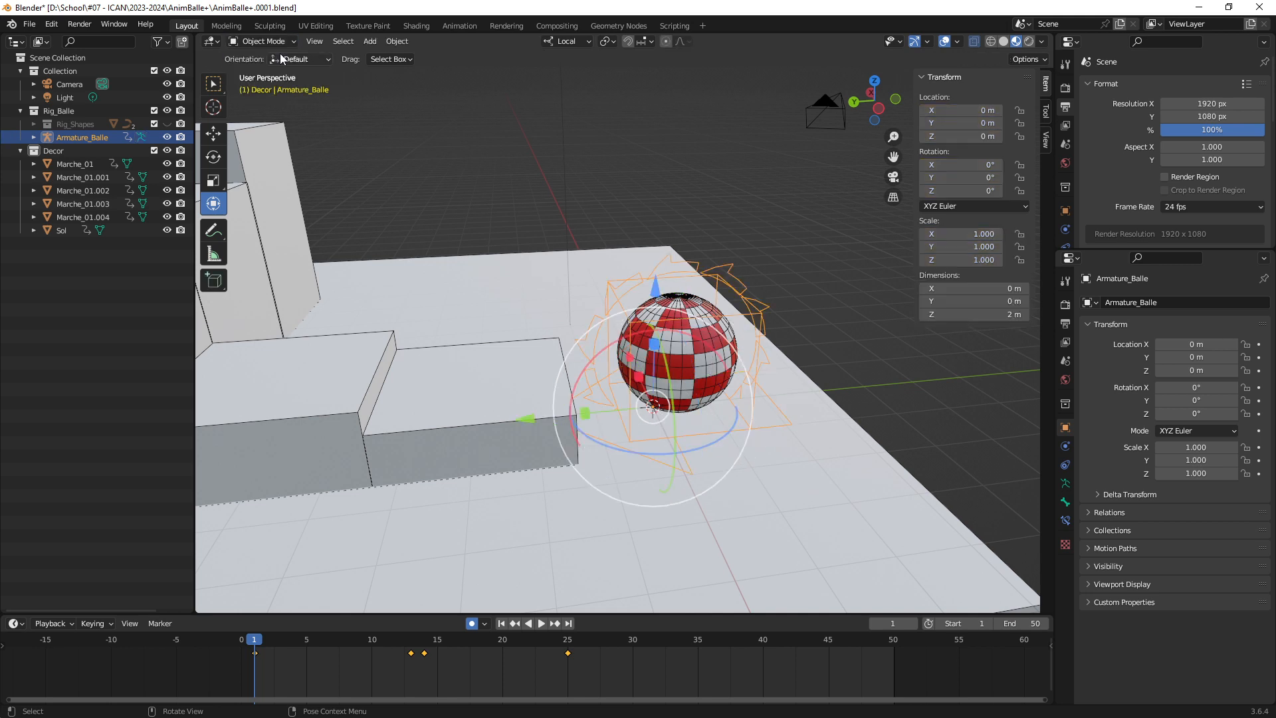
click(292, 41)
click(279, 71)
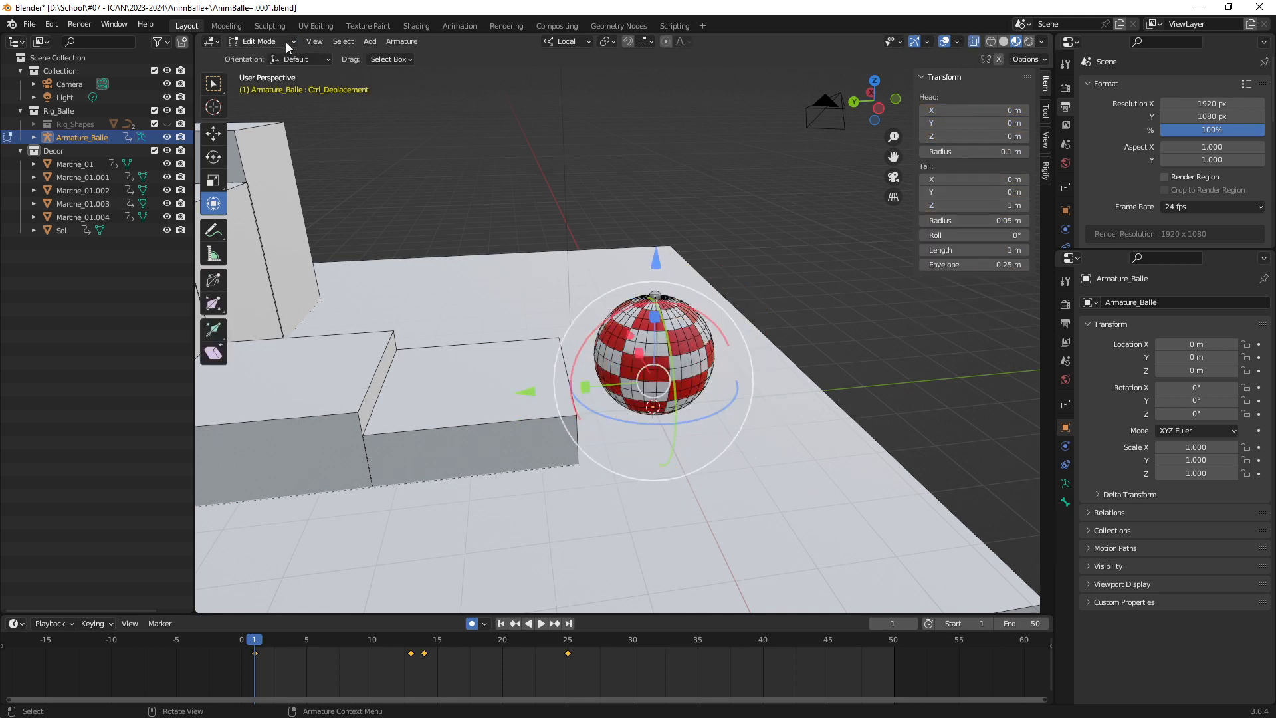
click(285, 42)
click(276, 85)
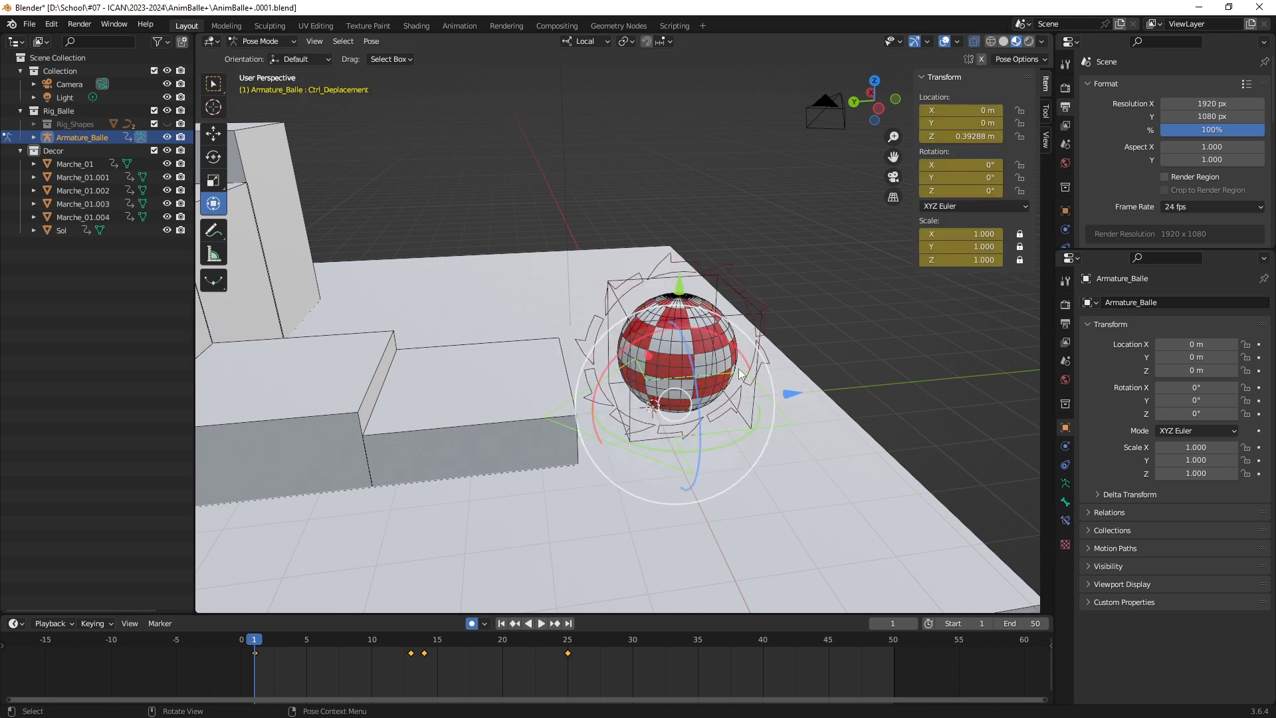
Select all of the ball rig's controls in Pose Mode.
middle_drag(690, 364, 581, 437)
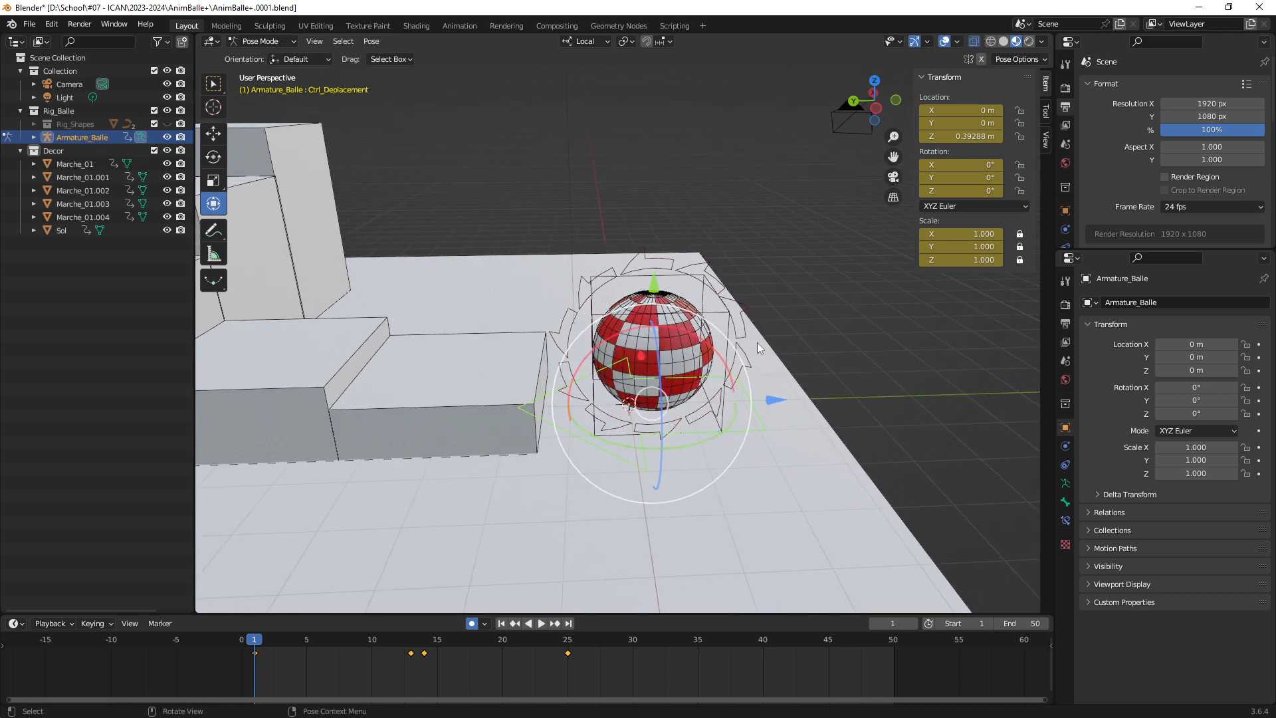
key(a)
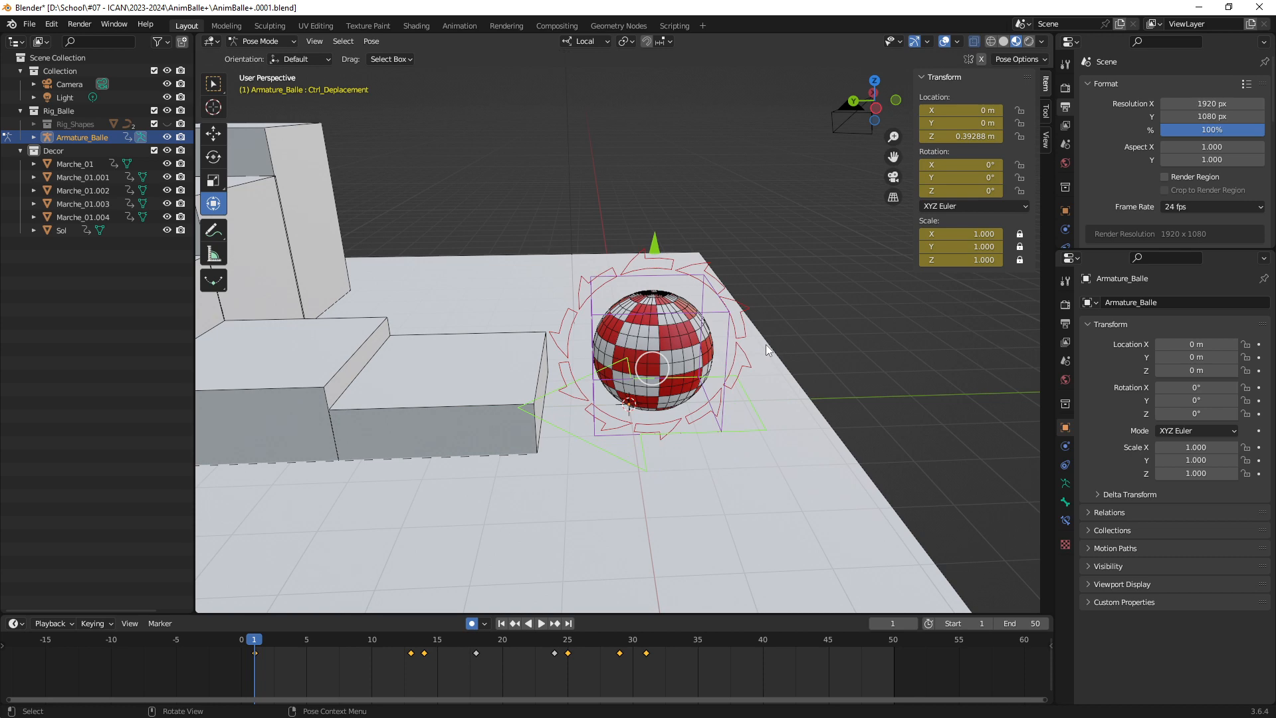
middle_drag(762, 360, 679, 260)
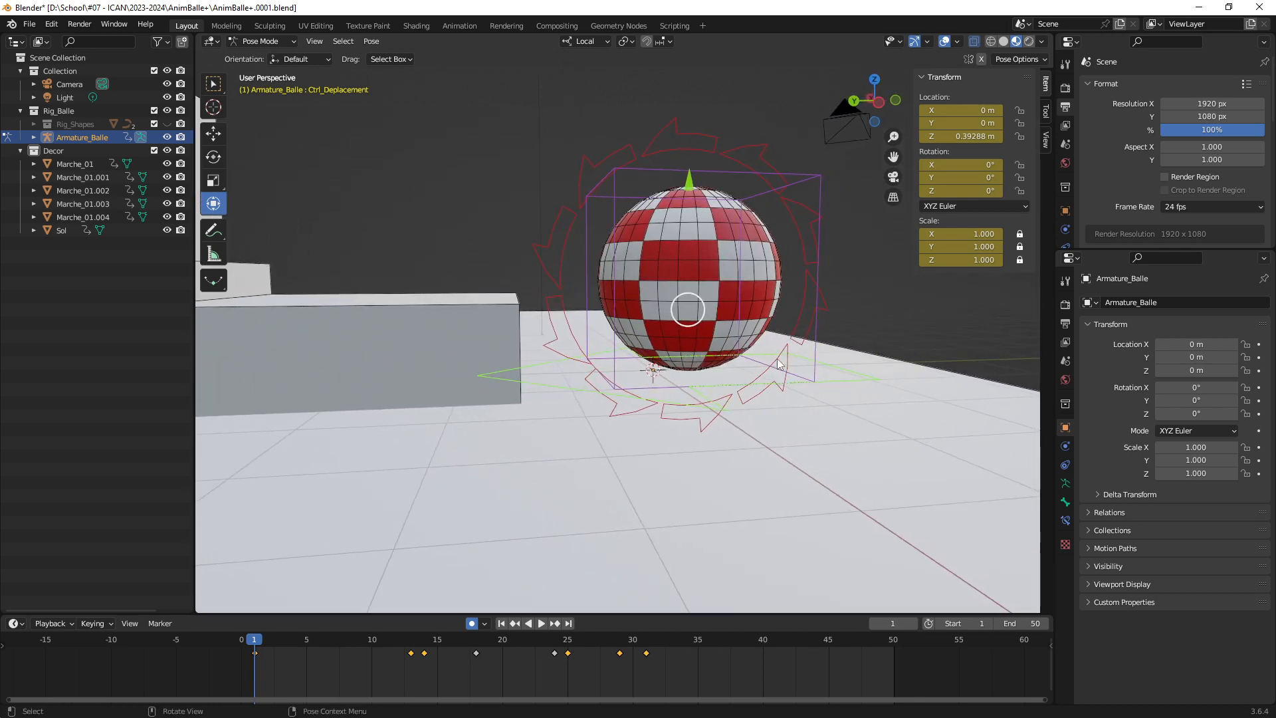
middle_drag(766, 350, 712, 320)
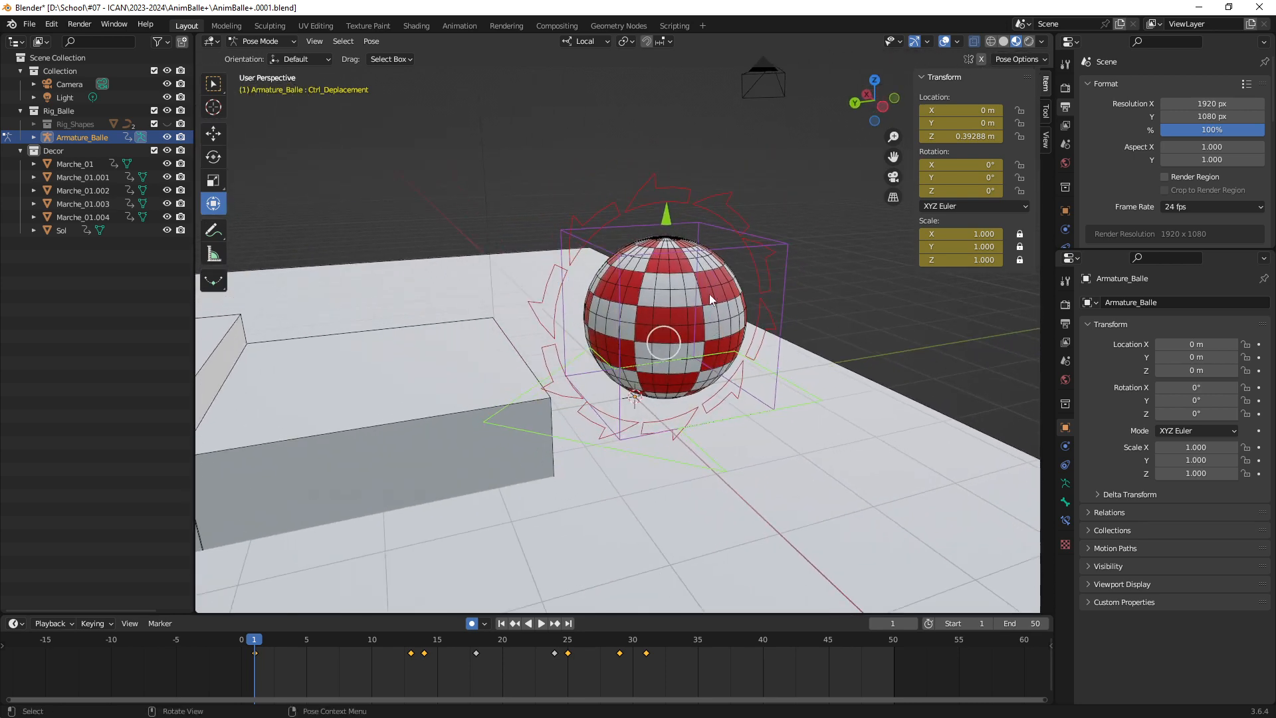
scroll(668, 360, down, 3)
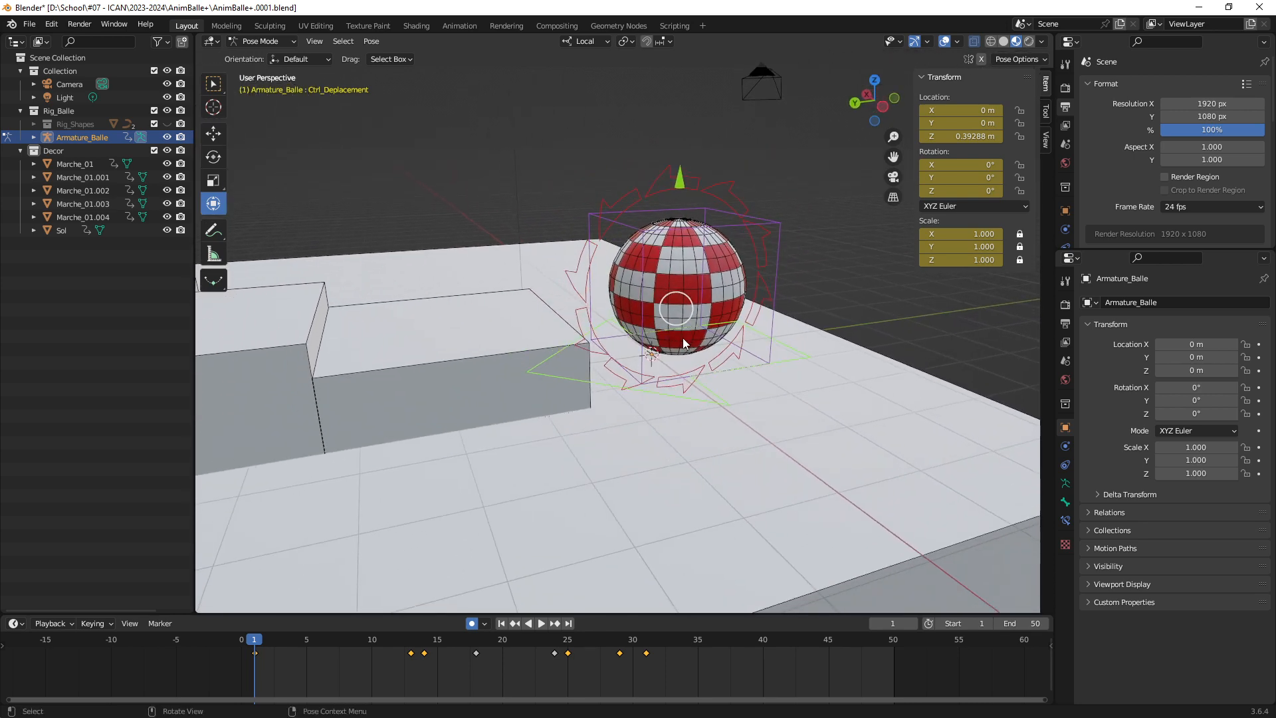
Enlarge the timeline area and examine the keyframes of all the selected rig controls.
drag(689, 615, 678, 453)
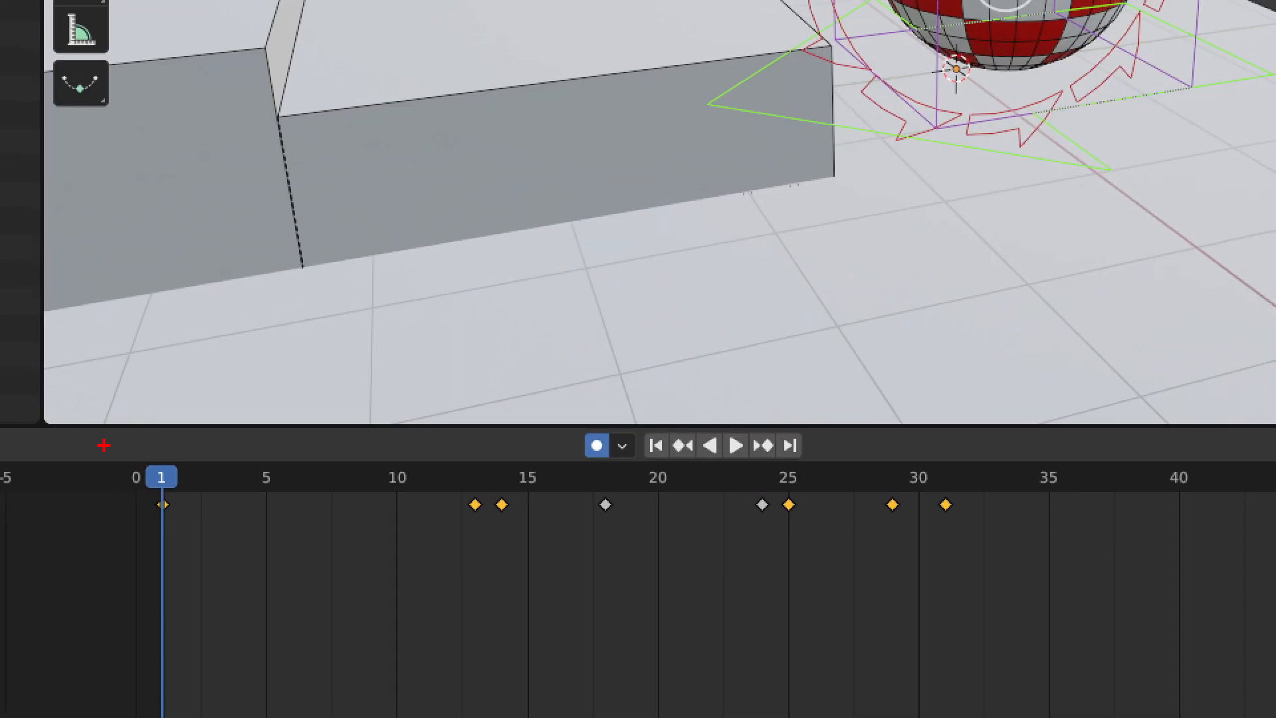
ctrl+drag(927, 569, 1026, 582)
drag(951, 257, 852, 435)
mouse_move(851, 404)
mouse_down()
mouse_move(852, 435)
mouse_move(886, 405)
mouse_up()
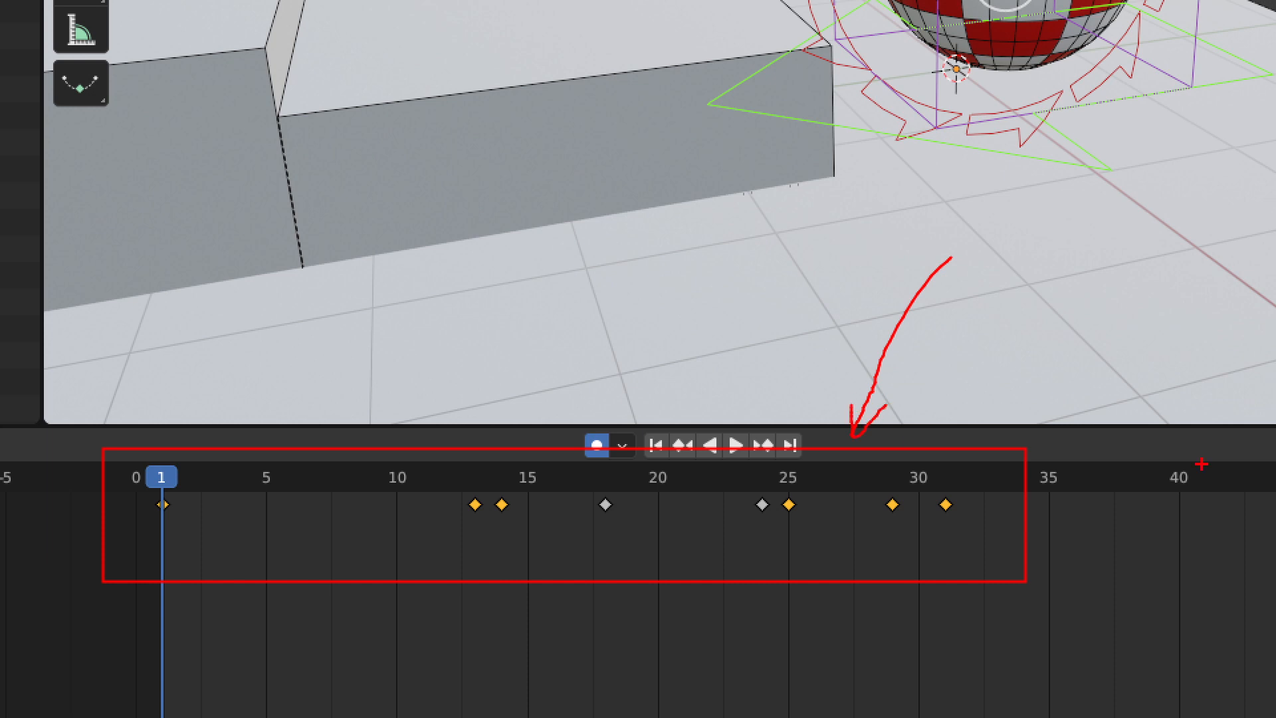
key(Escape)
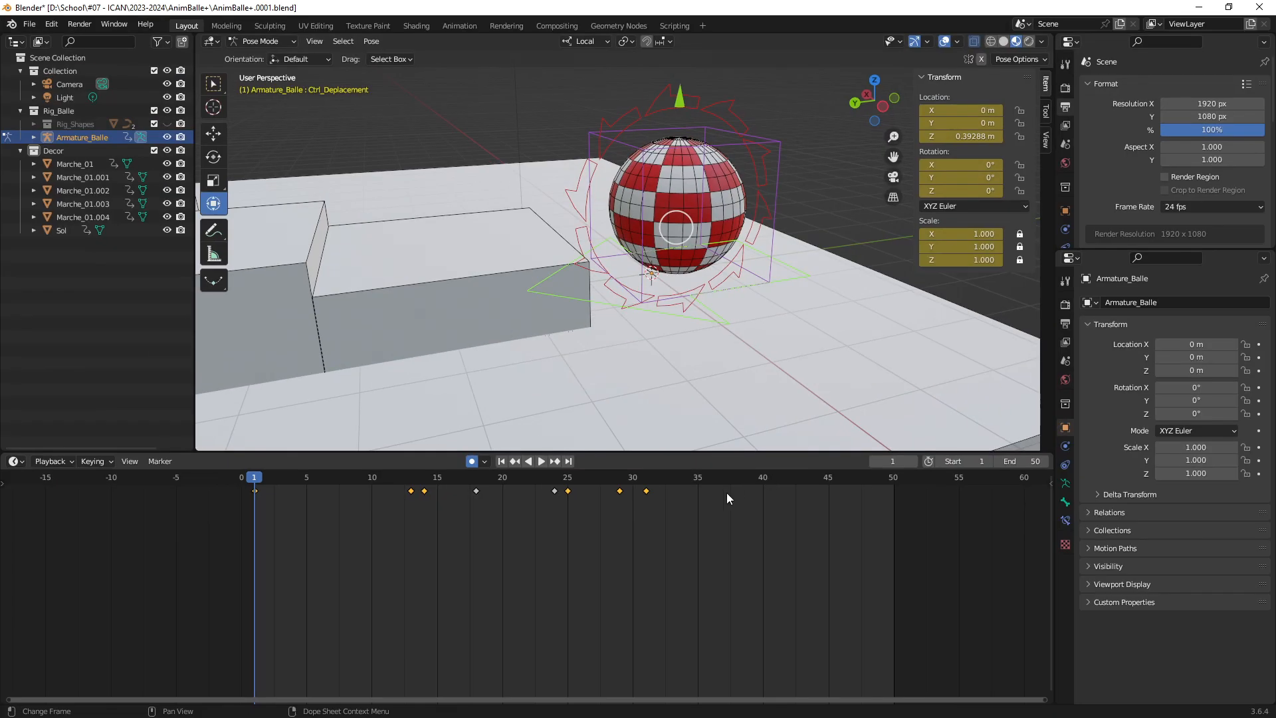
Box-select every keyframe in the timeline, and clear the keyframe selection.
drag(718, 586, 228, 490)
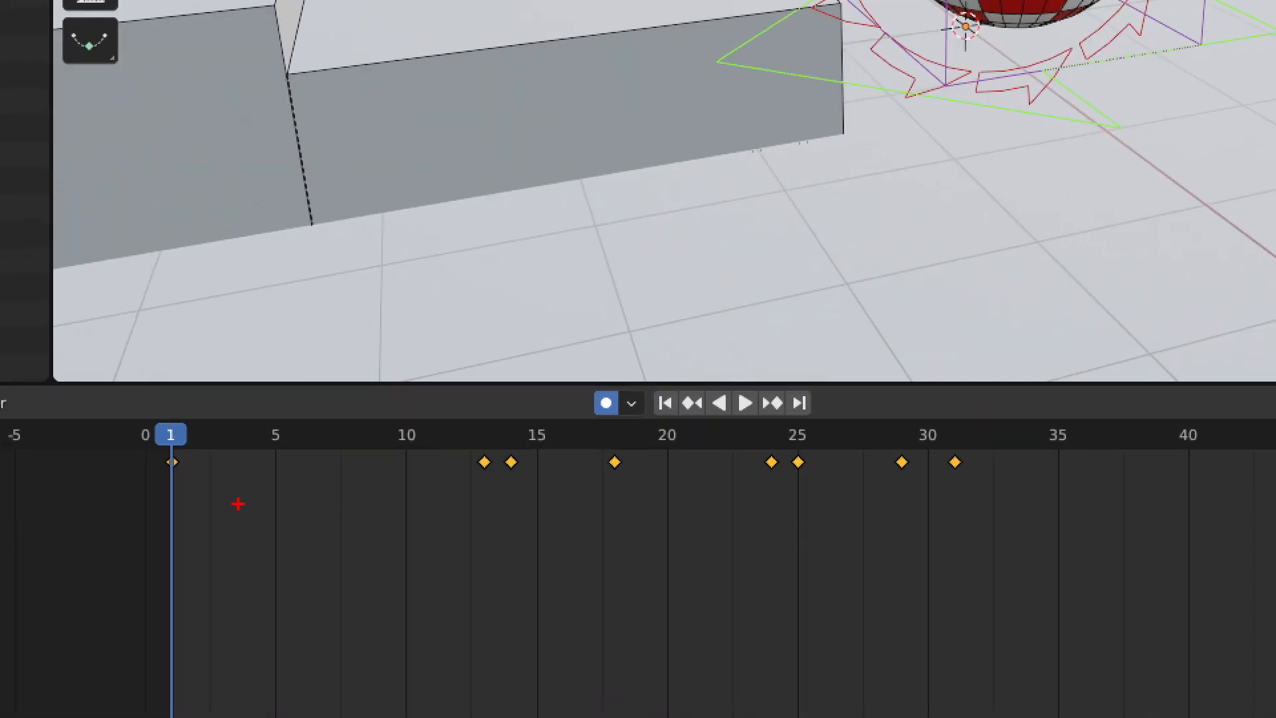
mouse_move(156, 450)
ctrl+mouse_down()
mouse_move(420, 486)
mouse_move(1028, 517)
ctrl+mouse_up()
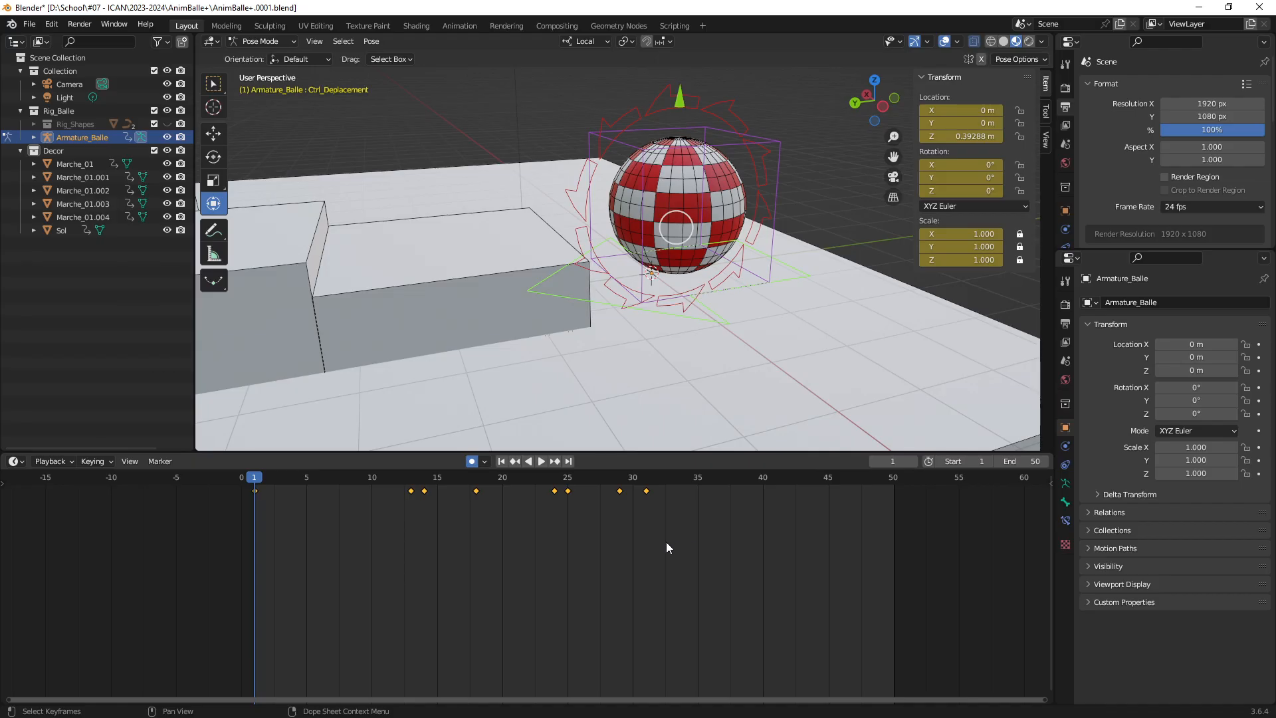
click(665, 543)
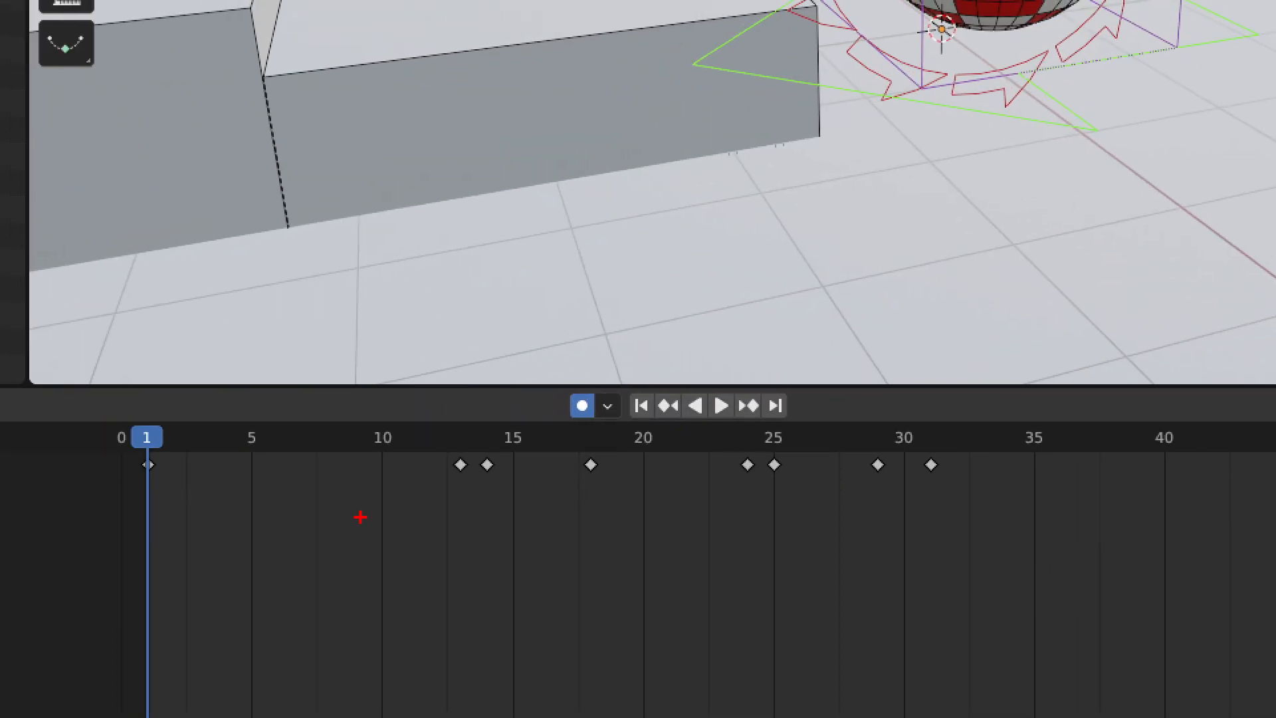
mouse_move(982, 601)
mouse_down()
mouse_move(1037, 635)
mouse_move(985, 595)
mouse_up()
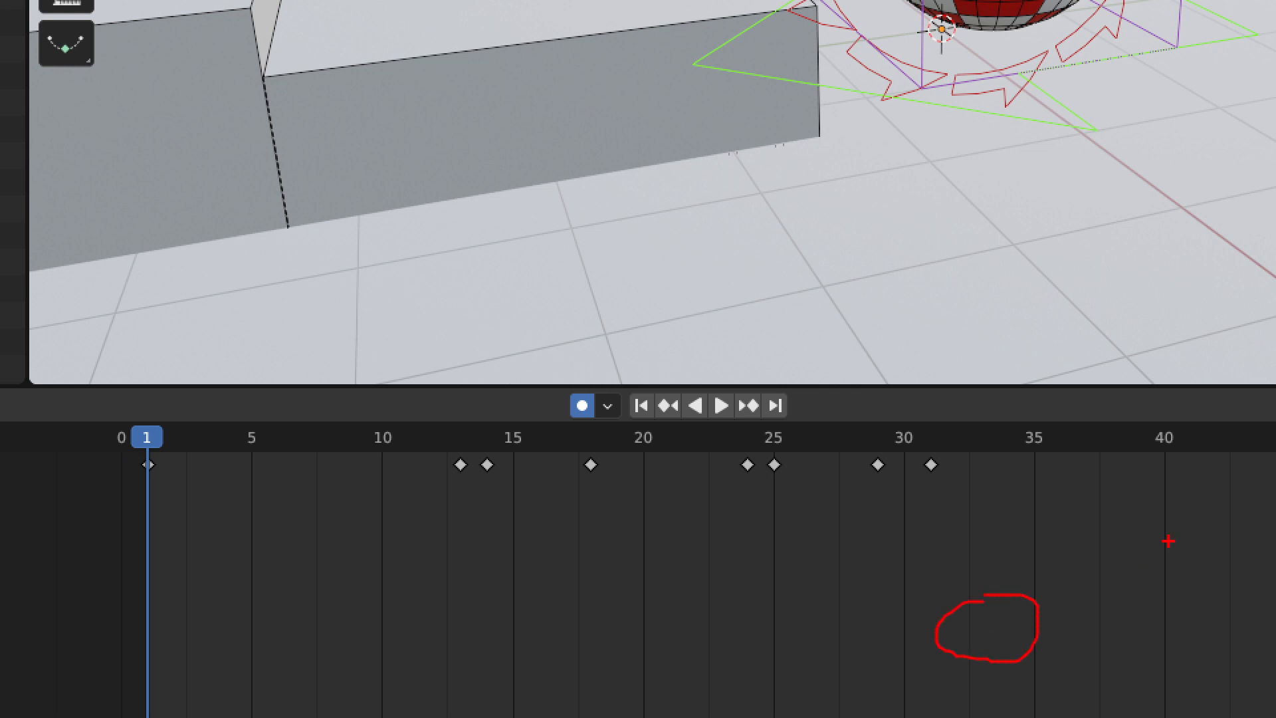
drag(1168, 541, 1073, 608)
mouse_move(1076, 585)
mouse_down()
mouse_move(1066, 606)
mouse_move(1128, 609)
mouse_up()
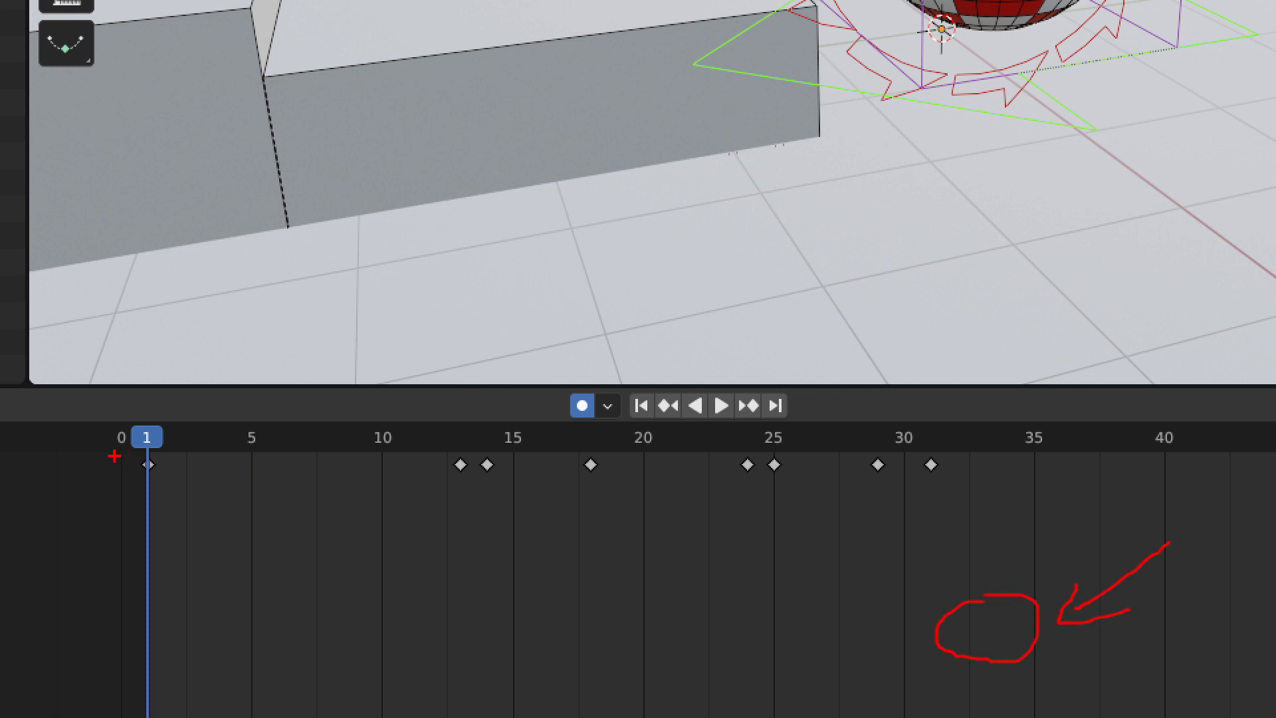
mouse_move(125, 445)
mouse_down()
mouse_move(293, 491)
mouse_move(935, 520)
mouse_move(954, 470)
mouse_up()
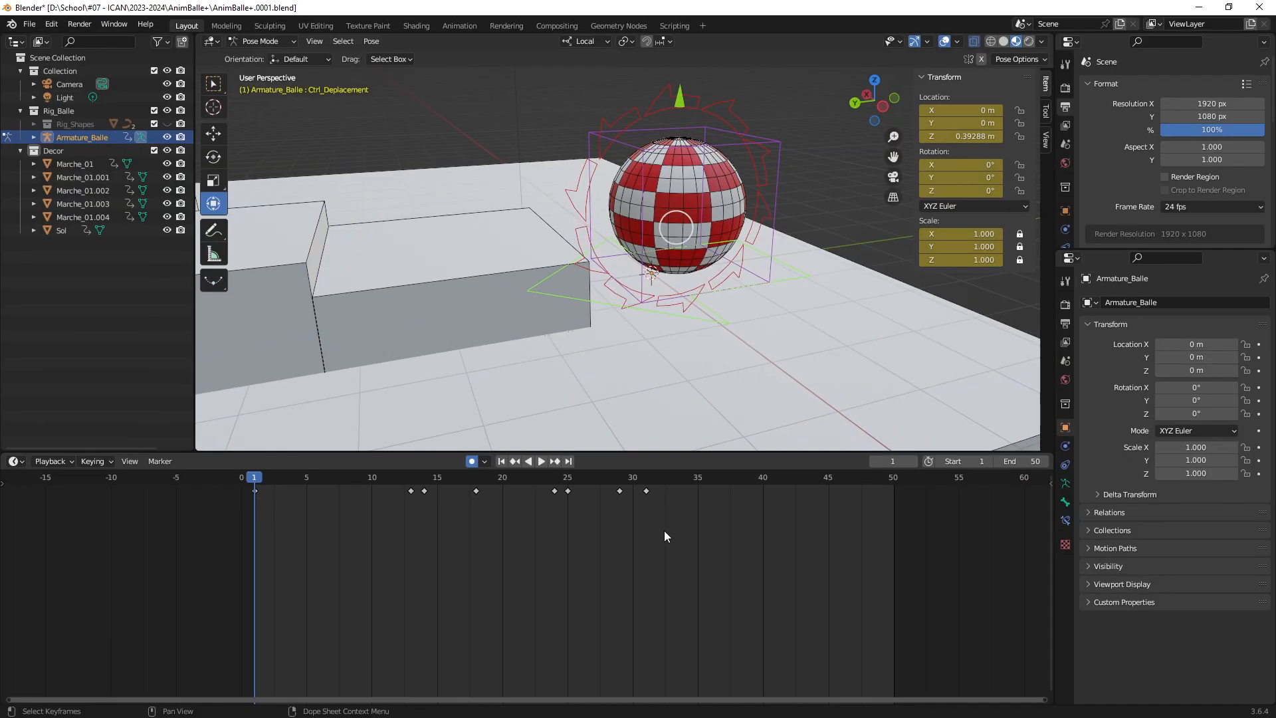
Box-select all keyframes, delete the Armature_Balle object instead of them, and undo that deletion.
drag(689, 561, 228, 484)
key(Delete)
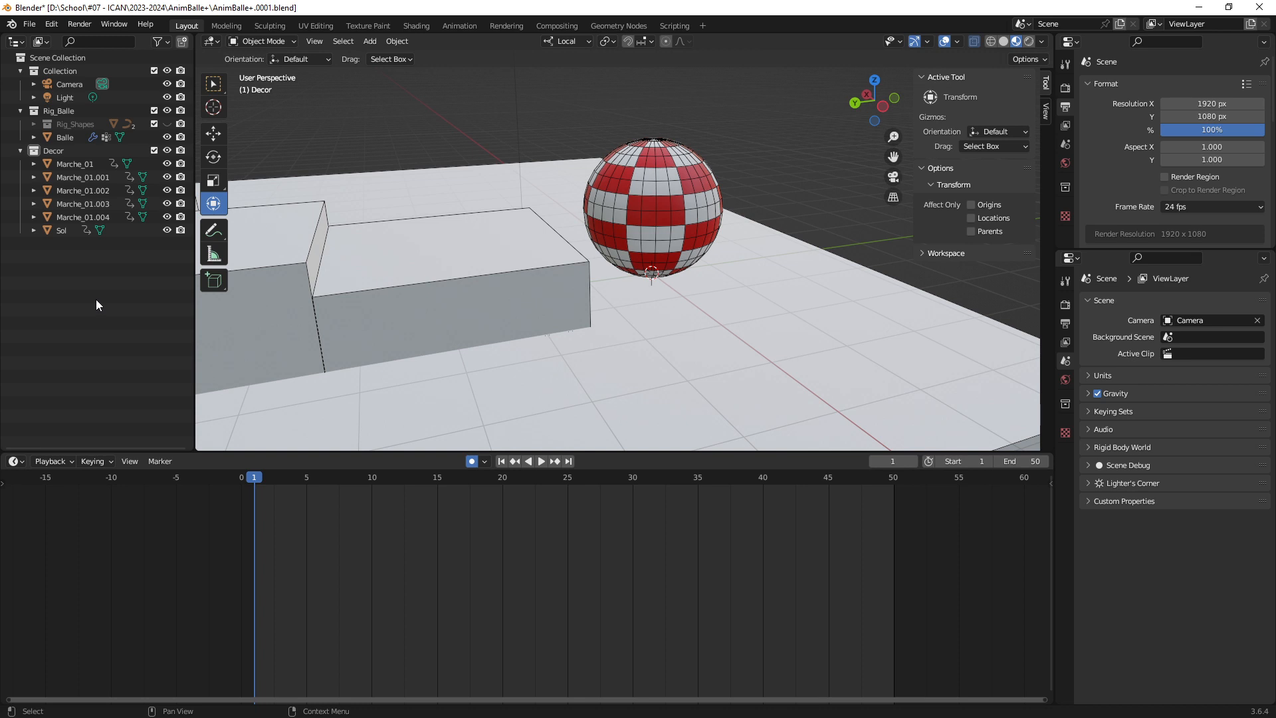
key(ctrl+z)
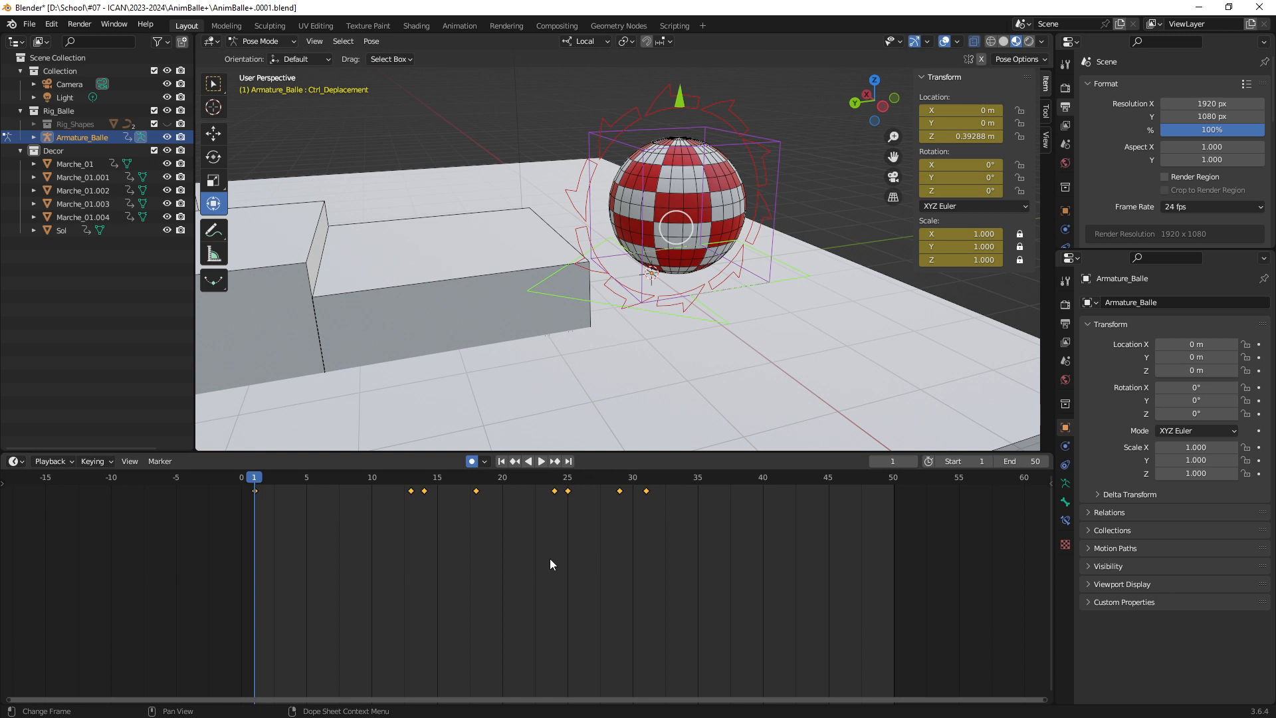
Delete all of the rig's keyframes in the timeline and shrink the timeline area.
drag(720, 593, 172, 484)
key(Delete)
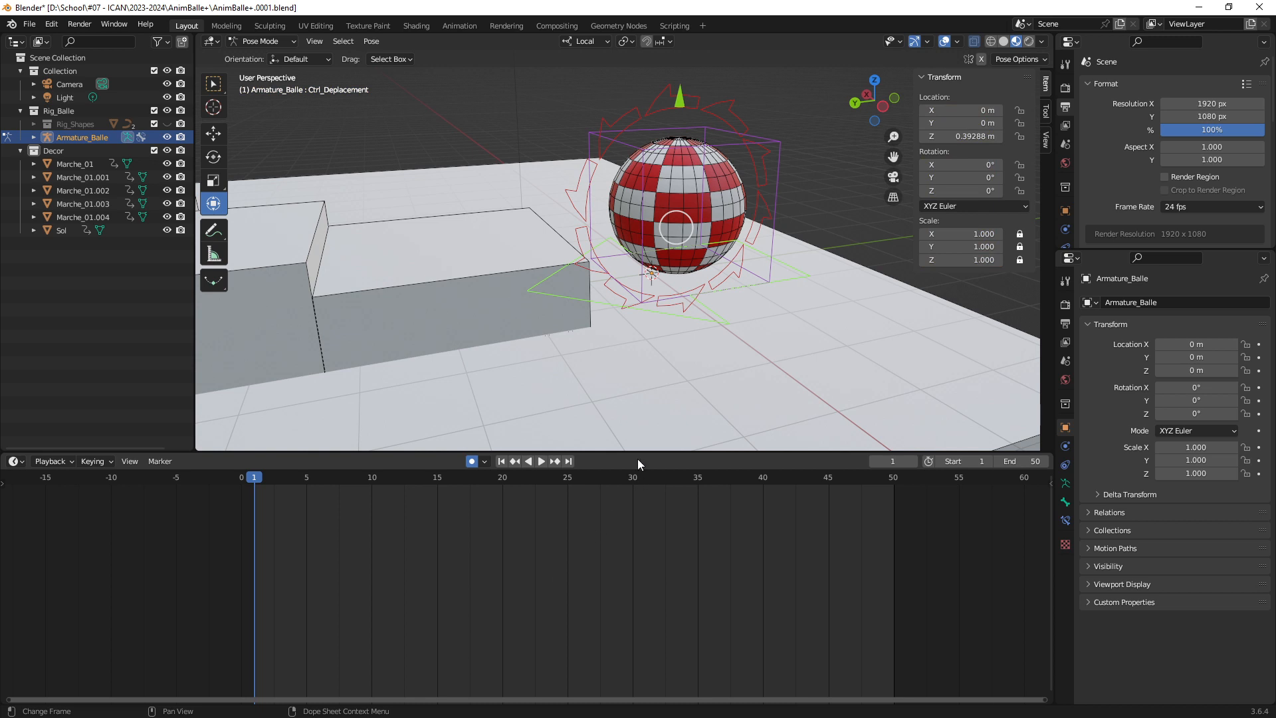
drag(639, 456, 639, 619)
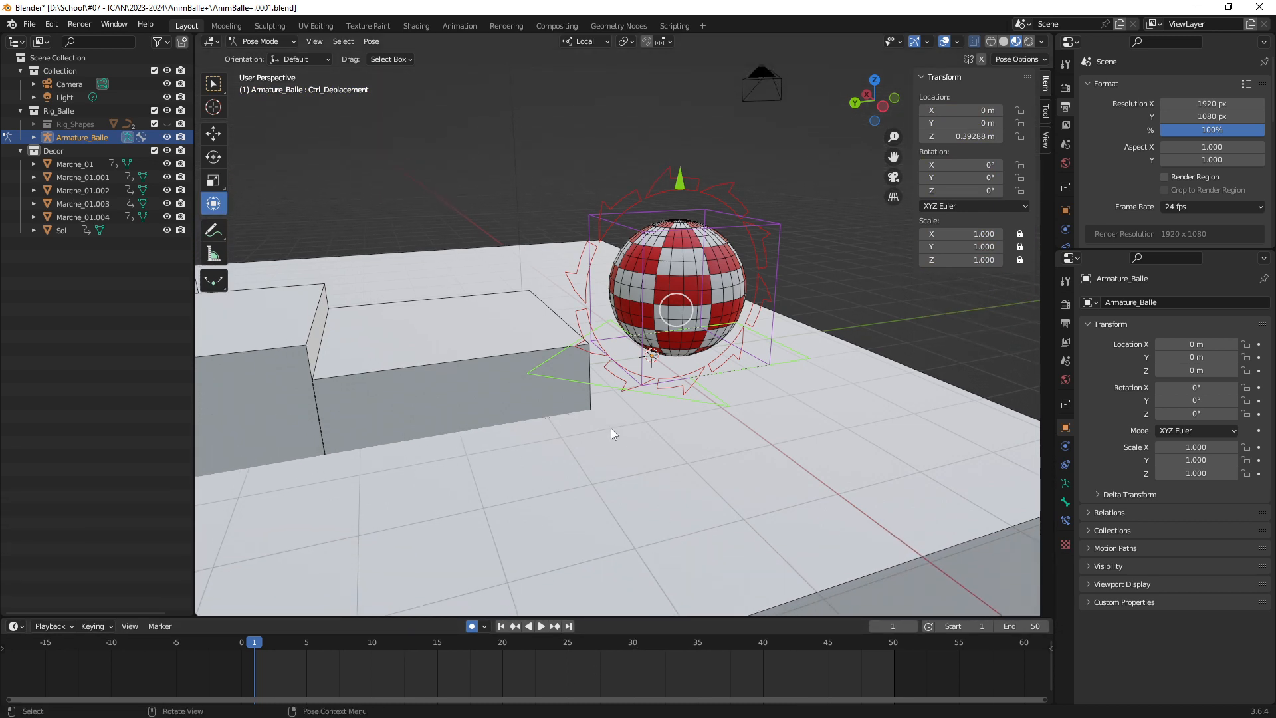
Play back the scene twice to check whether the ball still has any animation.
mouse_move(562, 407)
middle_down()
mouse_move(608, 434)
mouse_move(585, 404)
middle_up()
key(space)
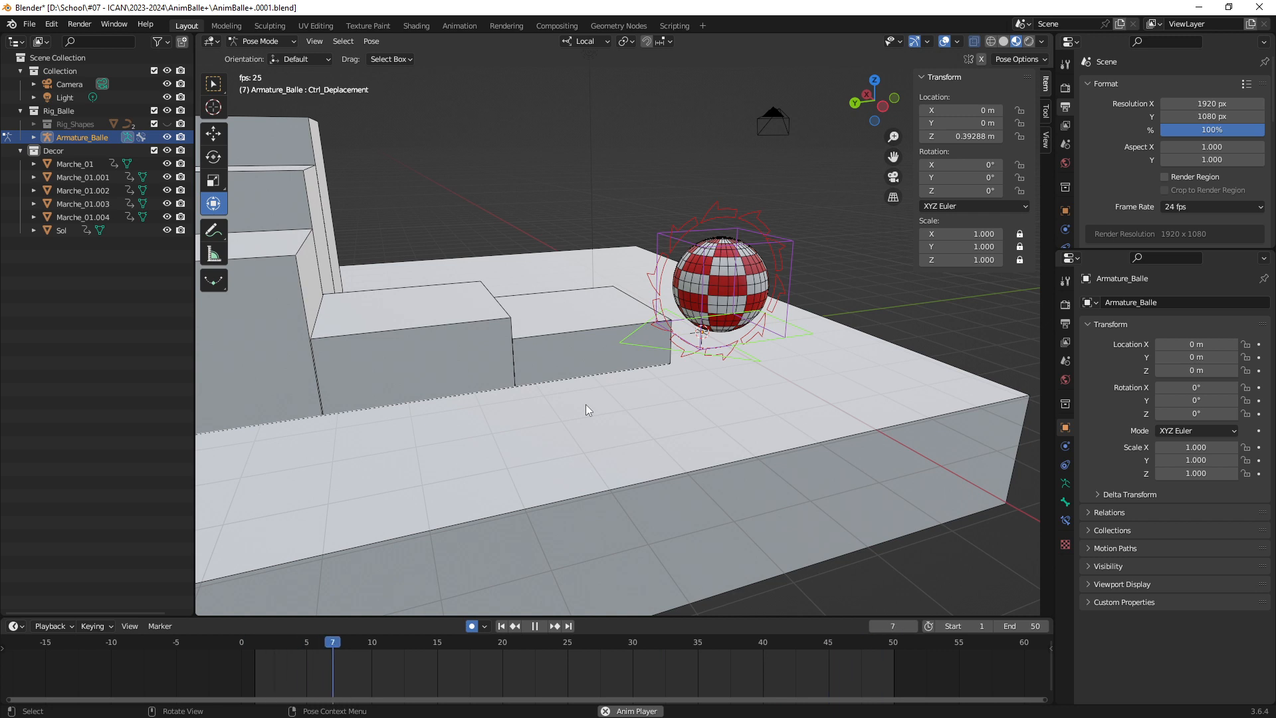
key(space)
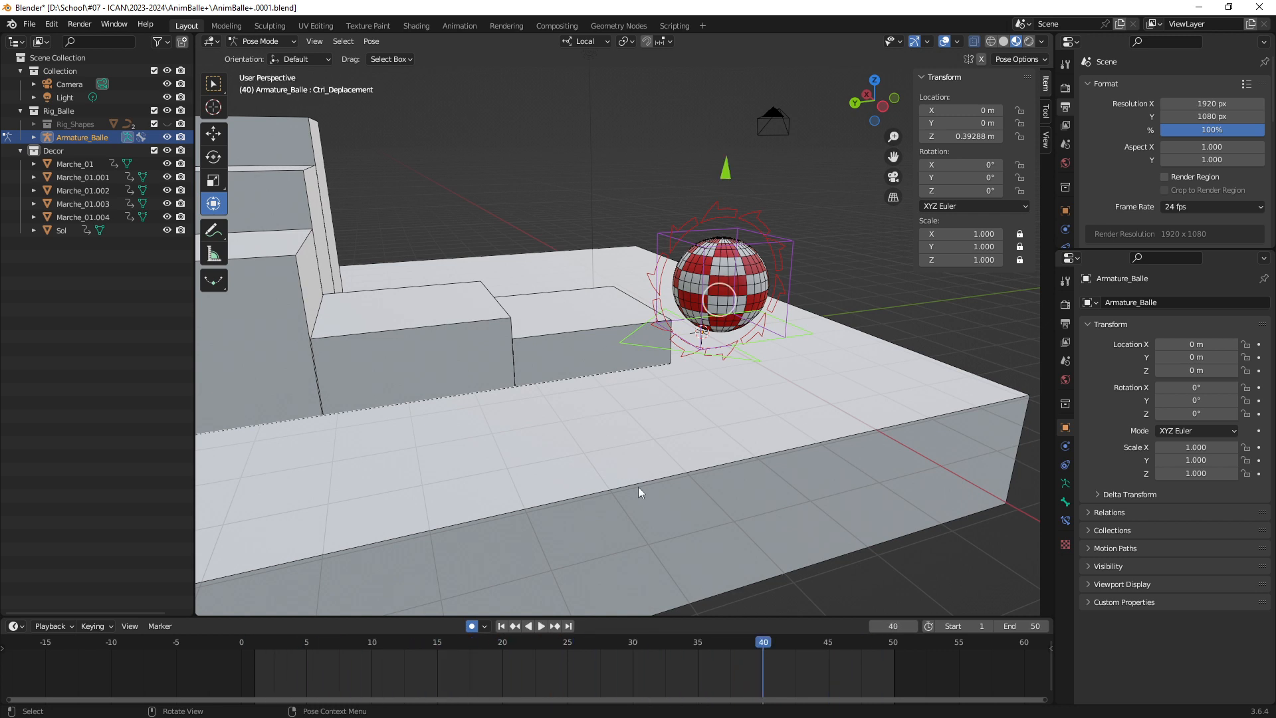
drag(658, 618, 638, 586)
middle_drag(600, 365, 708, 357)
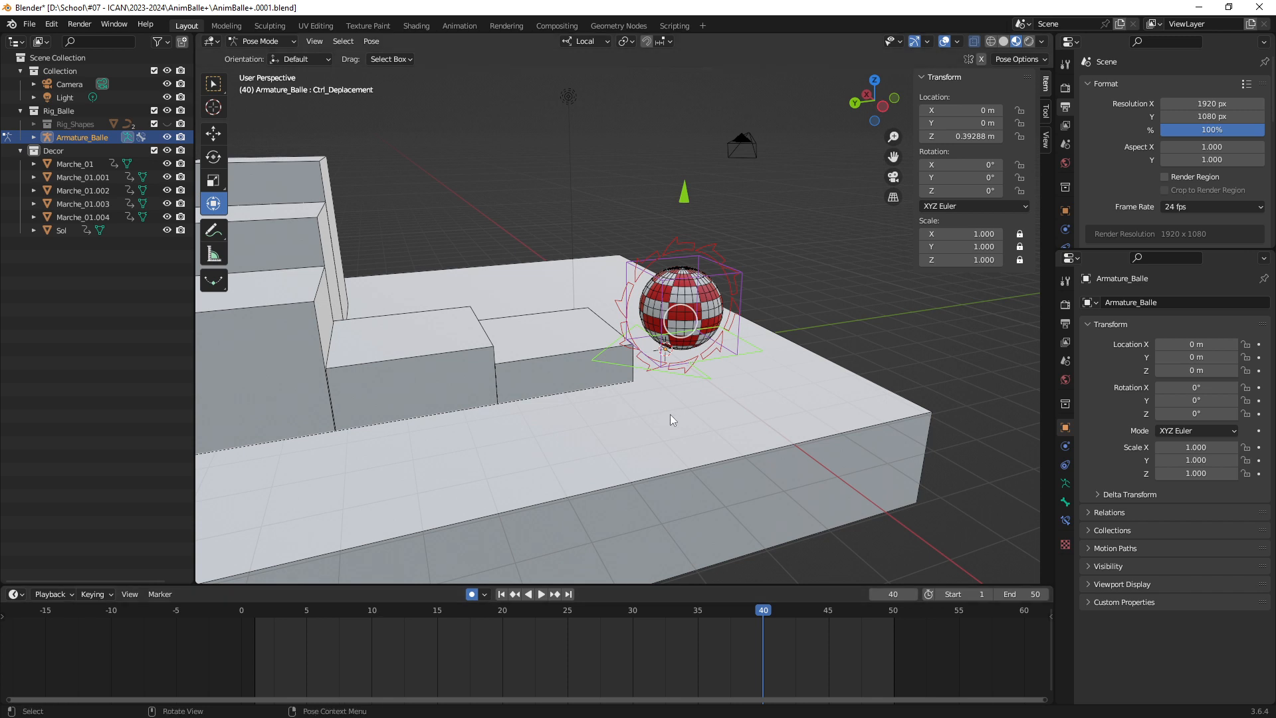
key(space)
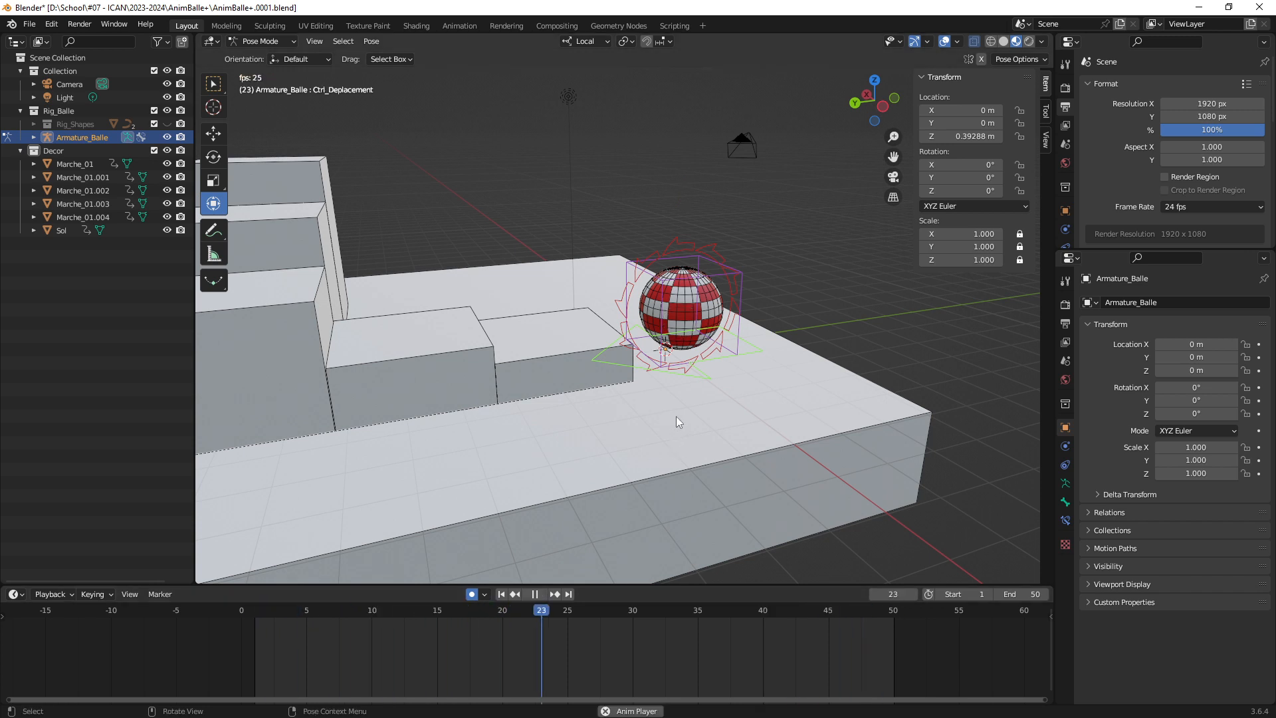
key(space)
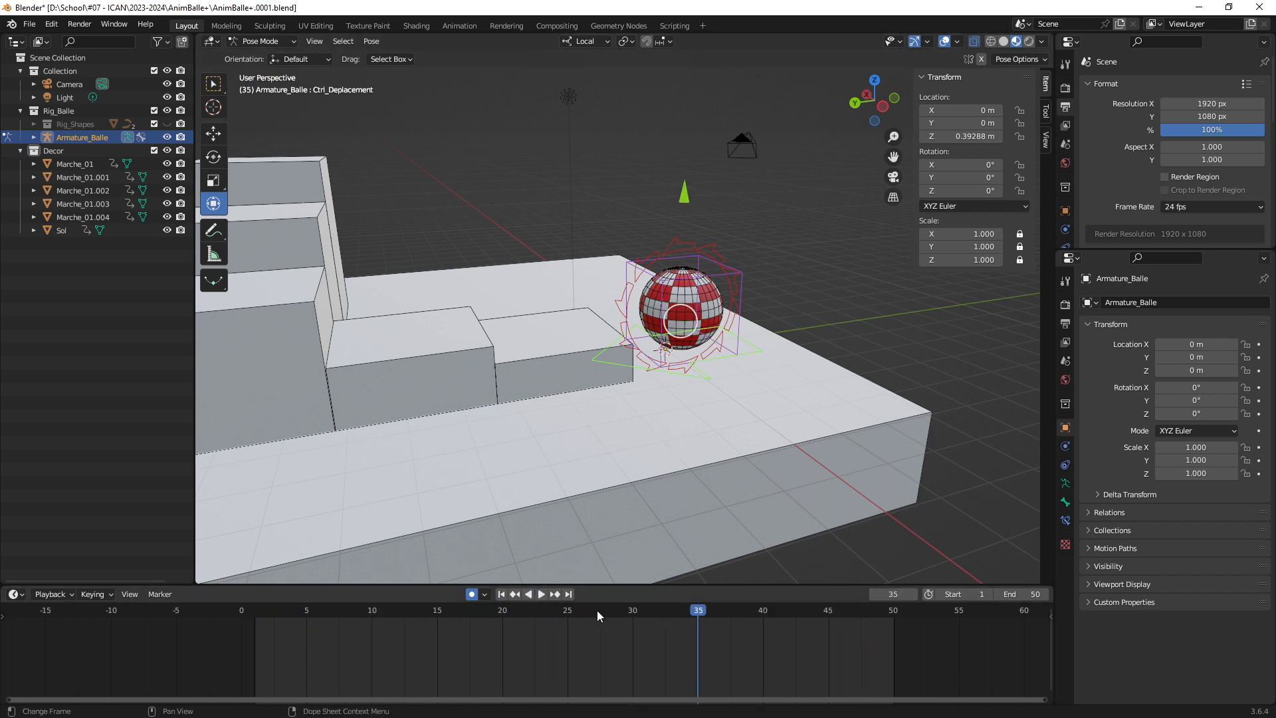
Return the timeline to frame 1 and reduce the height of its area.
drag(587, 610, 257, 632)
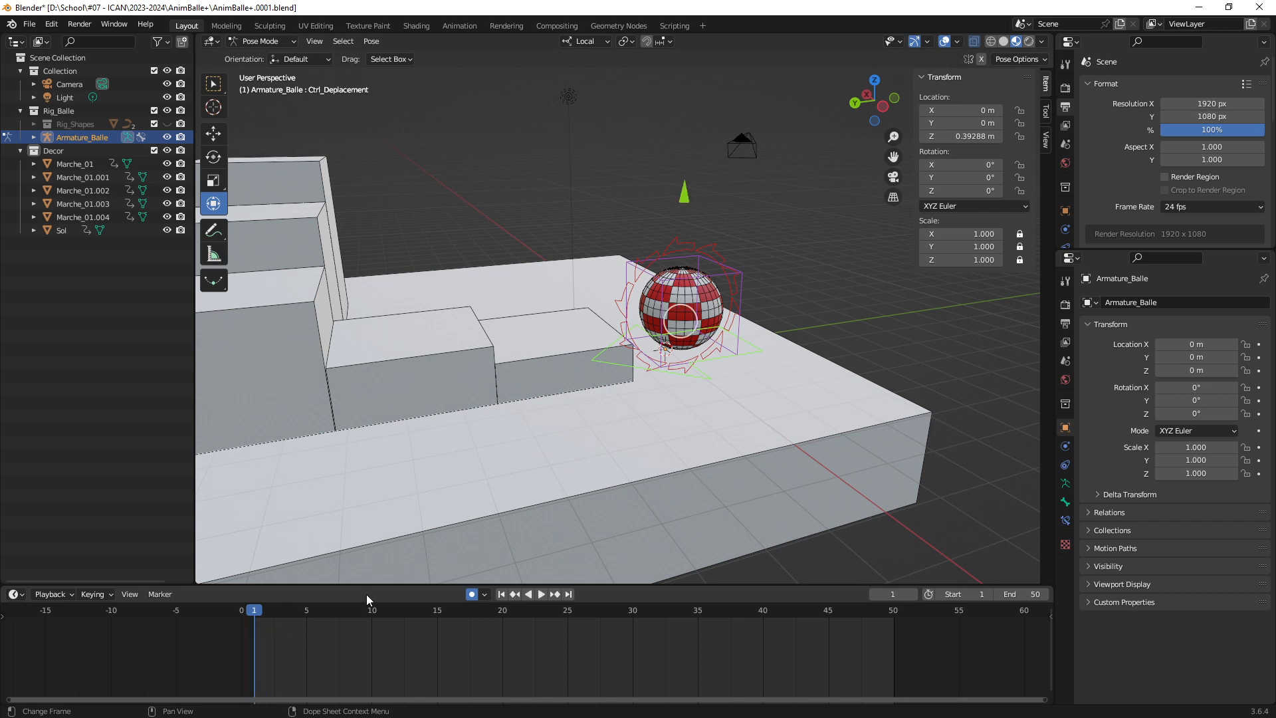
drag(398, 586, 396, 621)
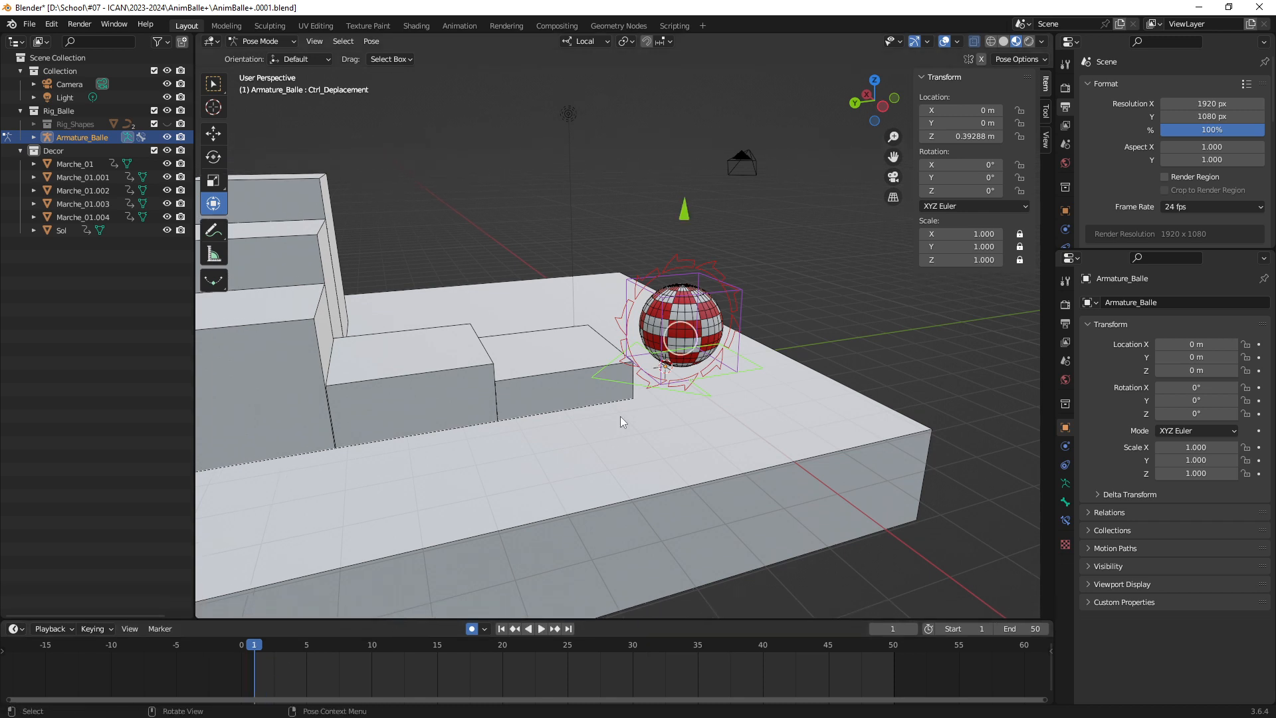
middle_drag(727, 429, 682, 433)
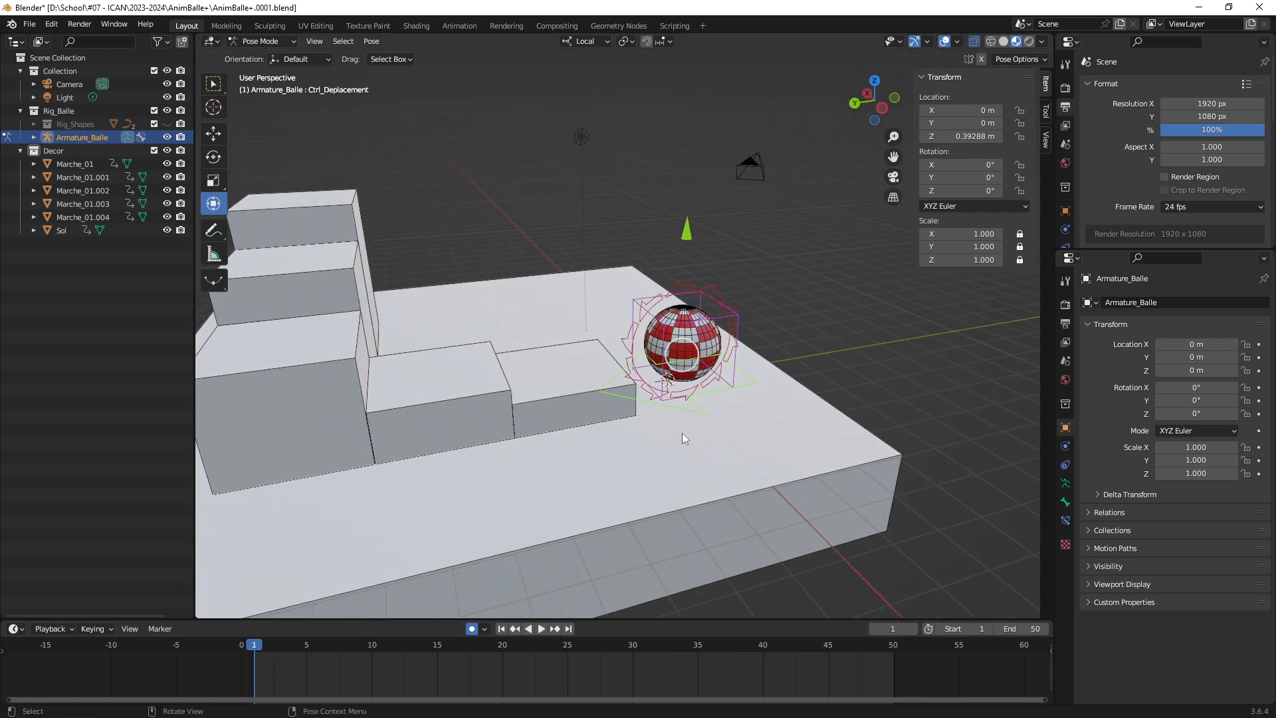